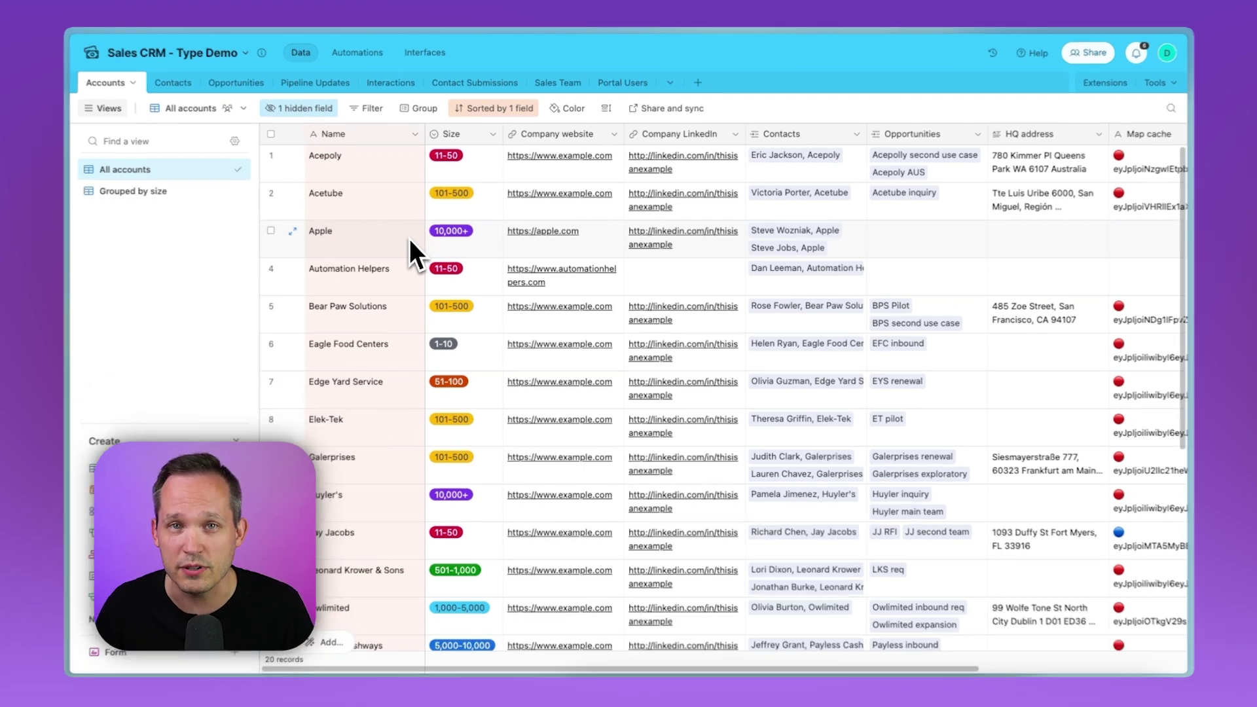
Step: Insert a single-select Type field right of Name, with Customer as its default option
{"action": "left_click", "coordinate": [415, 134]}
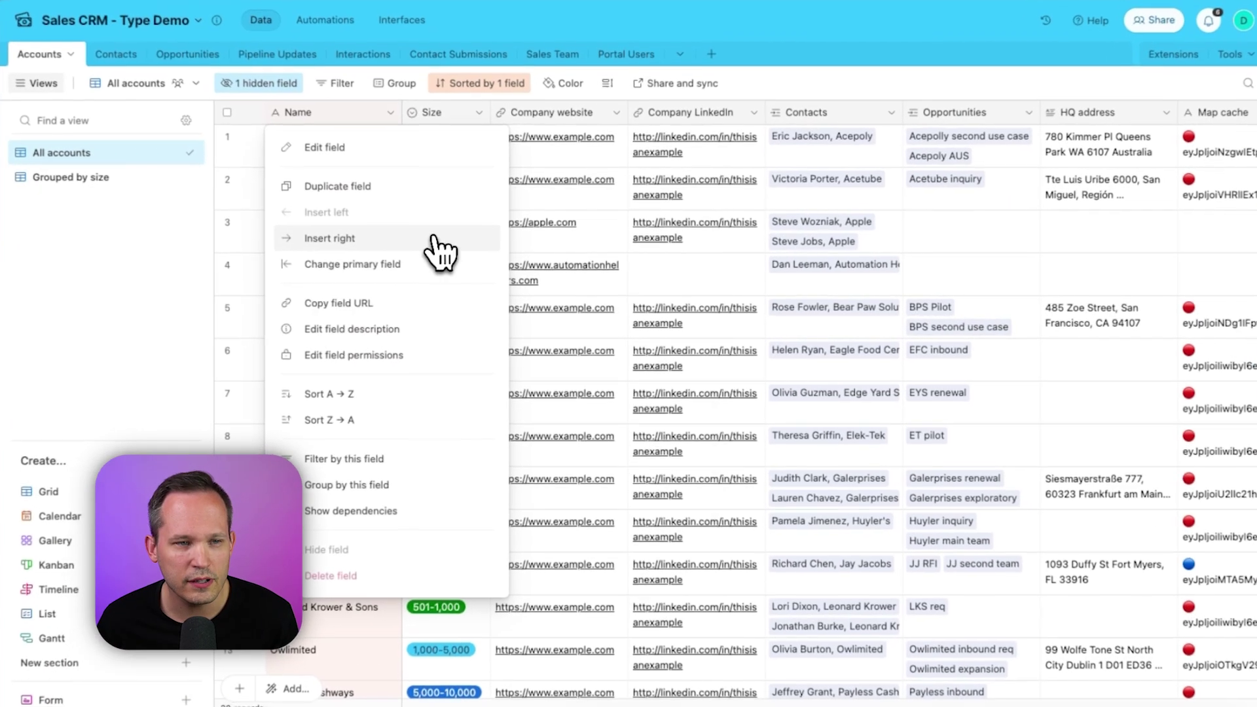
{"action": "left_click", "coordinate": [434, 238]}
{"action": "type", "text": "Type"}
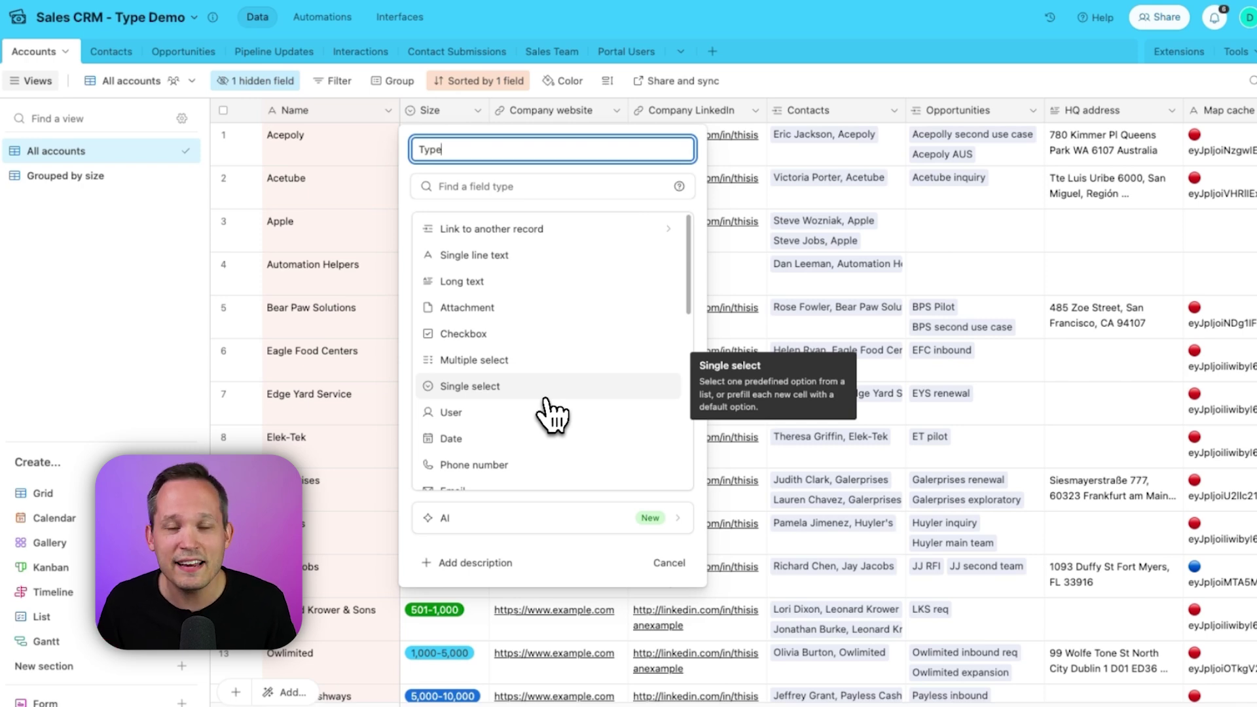
{"action": "left_click", "coordinate": [546, 397]}
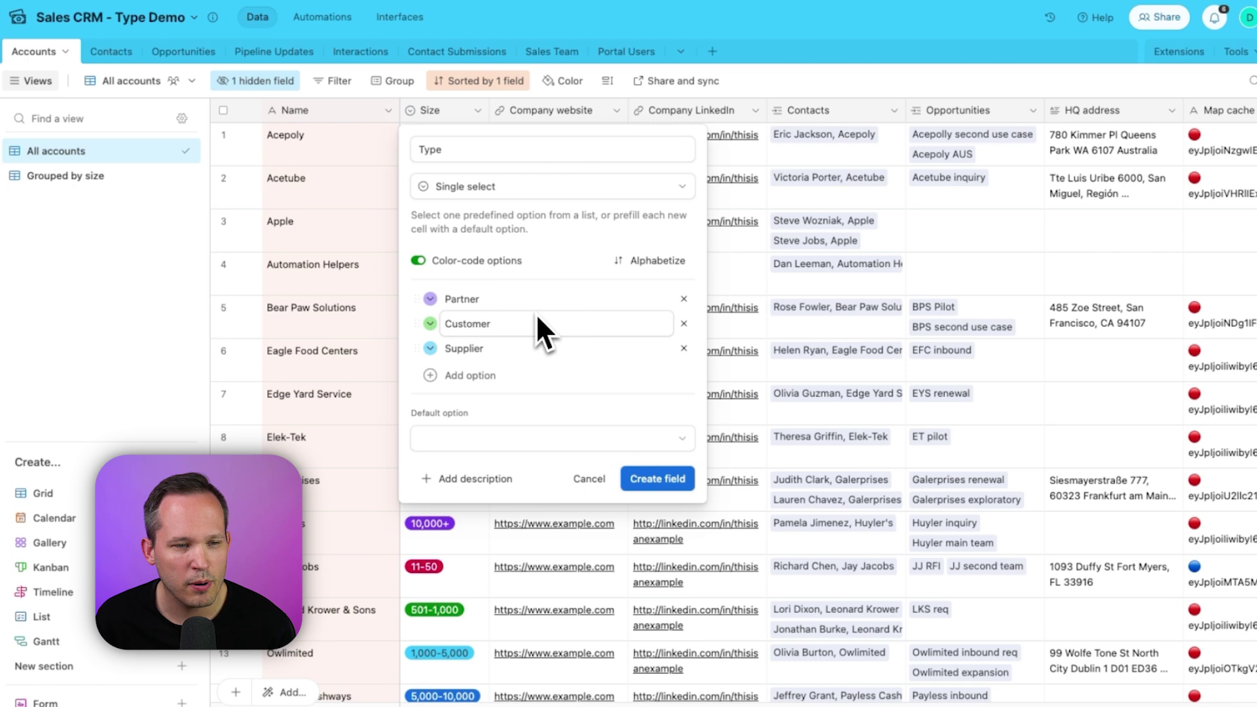
{"action": "left_click", "coordinate": [684, 438]}
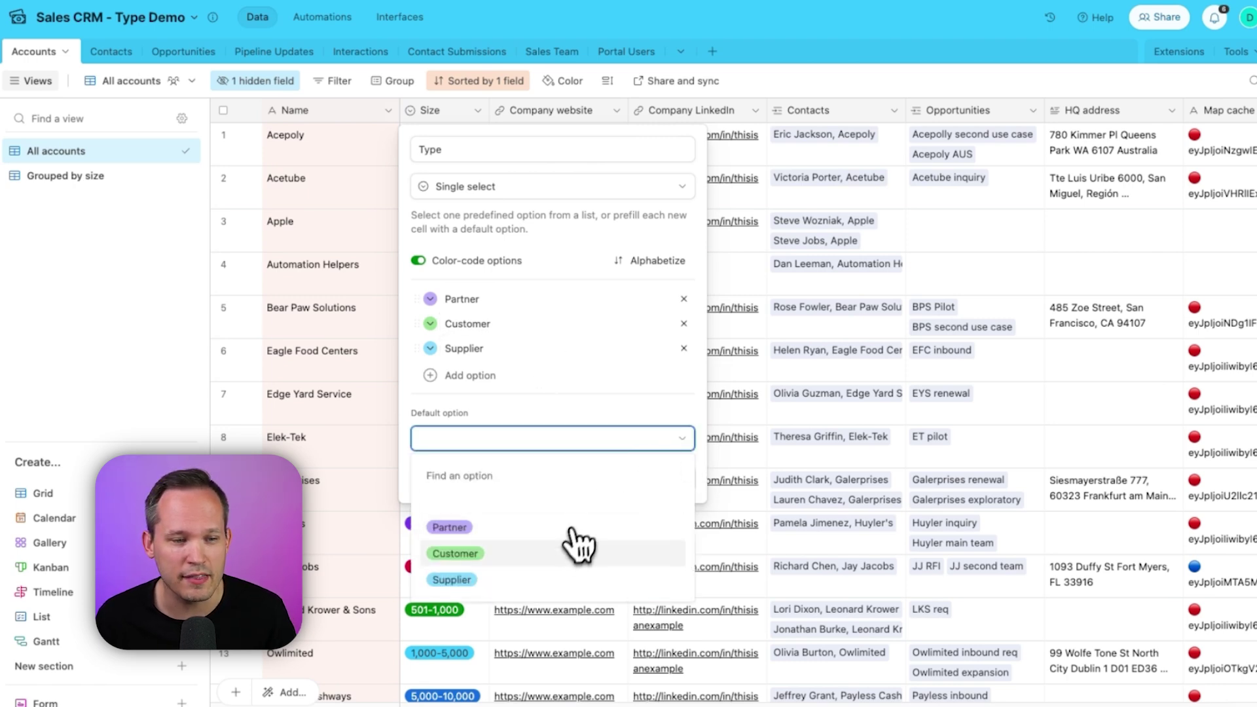
{"action": "left_click", "coordinate": [573, 554]}
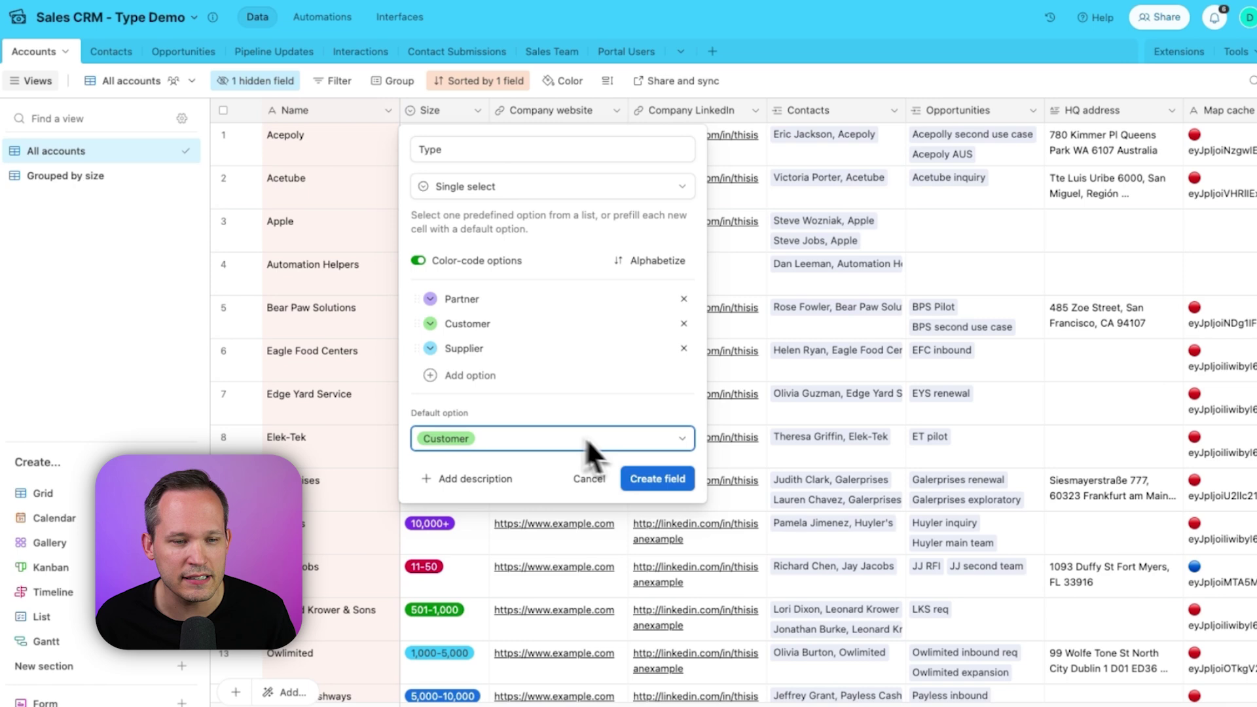
{"action": "left_click", "coordinate": [655, 479]}
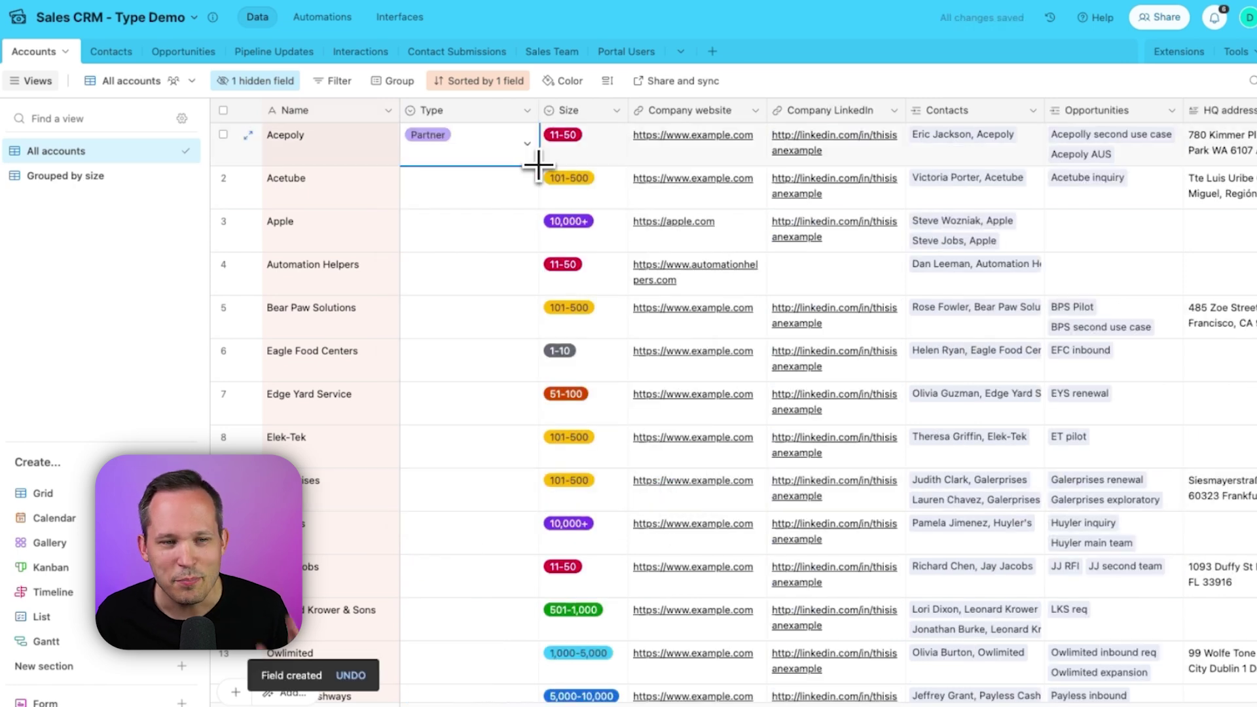
Step: Drag-fill the Type column with Partner, Customer and Supplier down their matching account rows
{"action": "left_click_drag", "start_coordinate": [538, 165], "coordinate": [513, 510]}
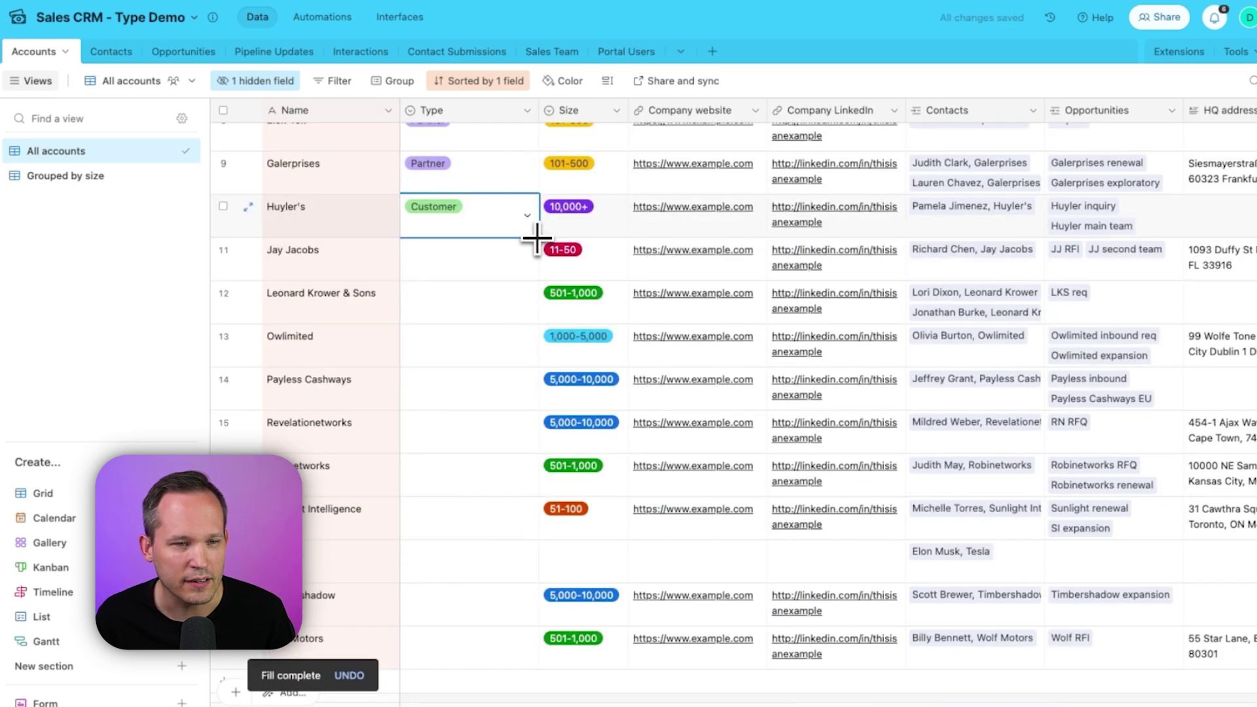
{"action": "left_click_drag", "start_coordinate": [538, 237], "coordinate": [500, 504]}
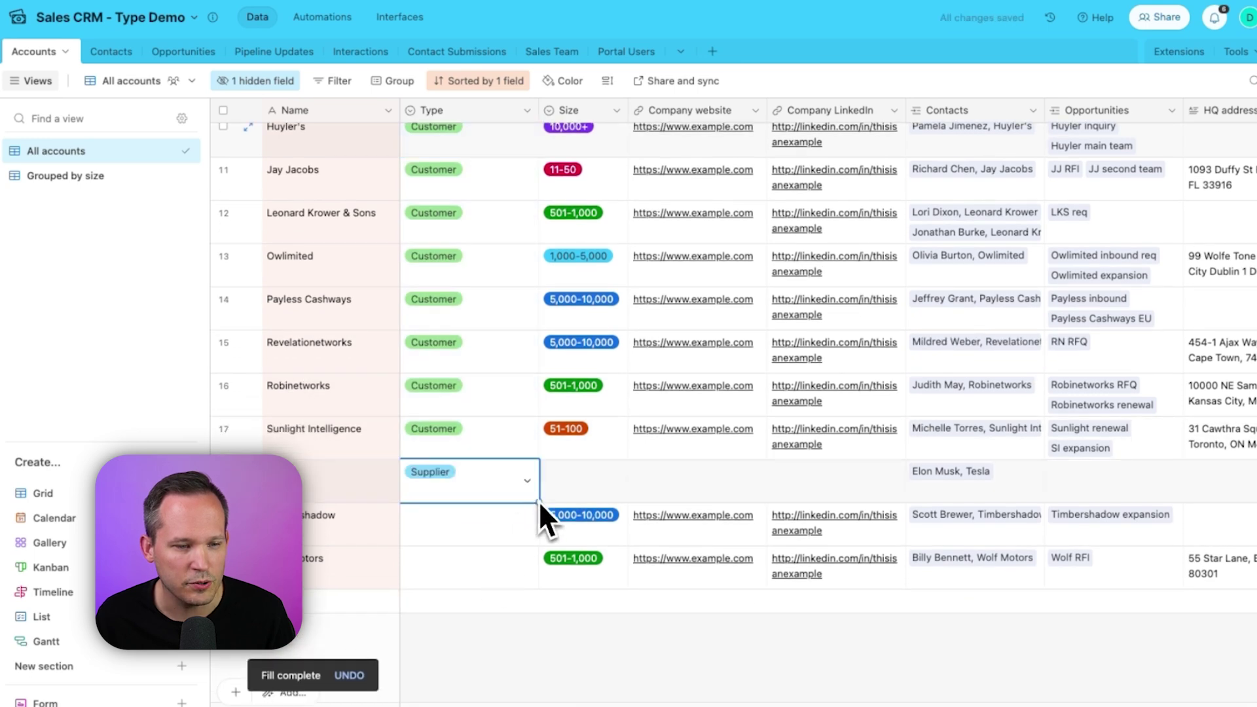
{"action": "left_click_drag", "start_coordinate": [536, 500], "coordinate": [522, 563]}
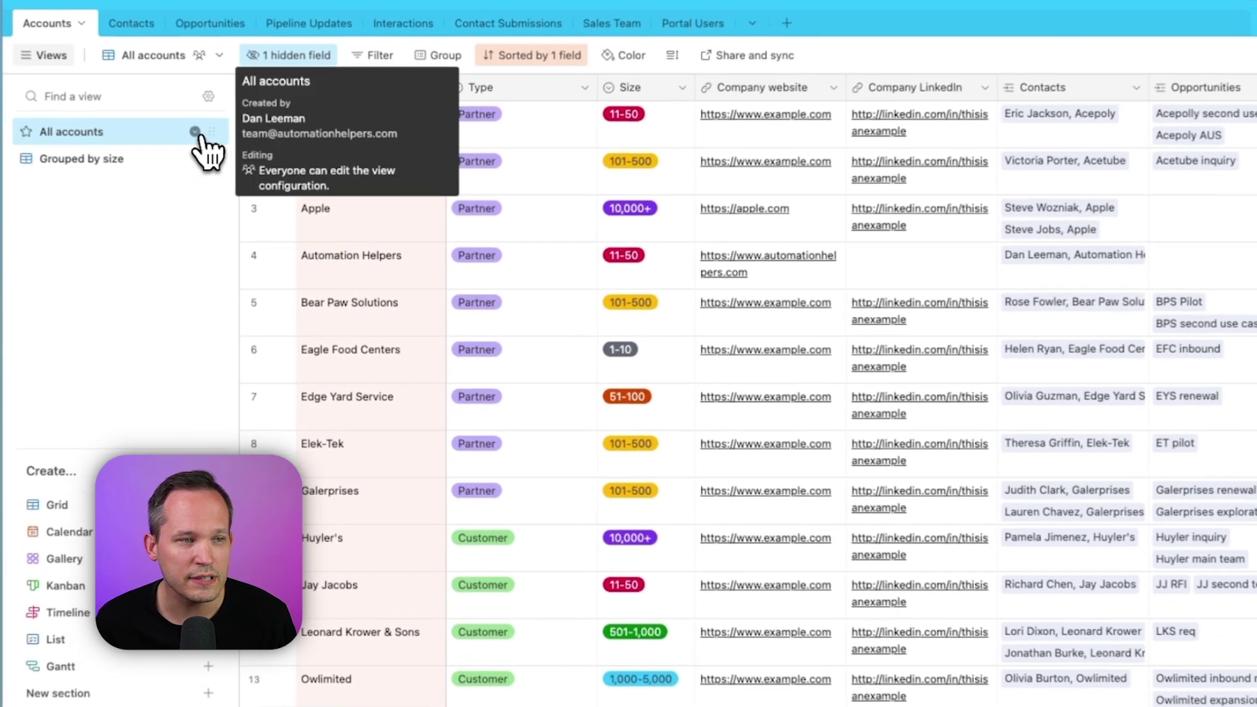
Step: Duplicate the All accounts view as a new view named Customers
{"action": "left_click", "coordinate": [220, 164]}
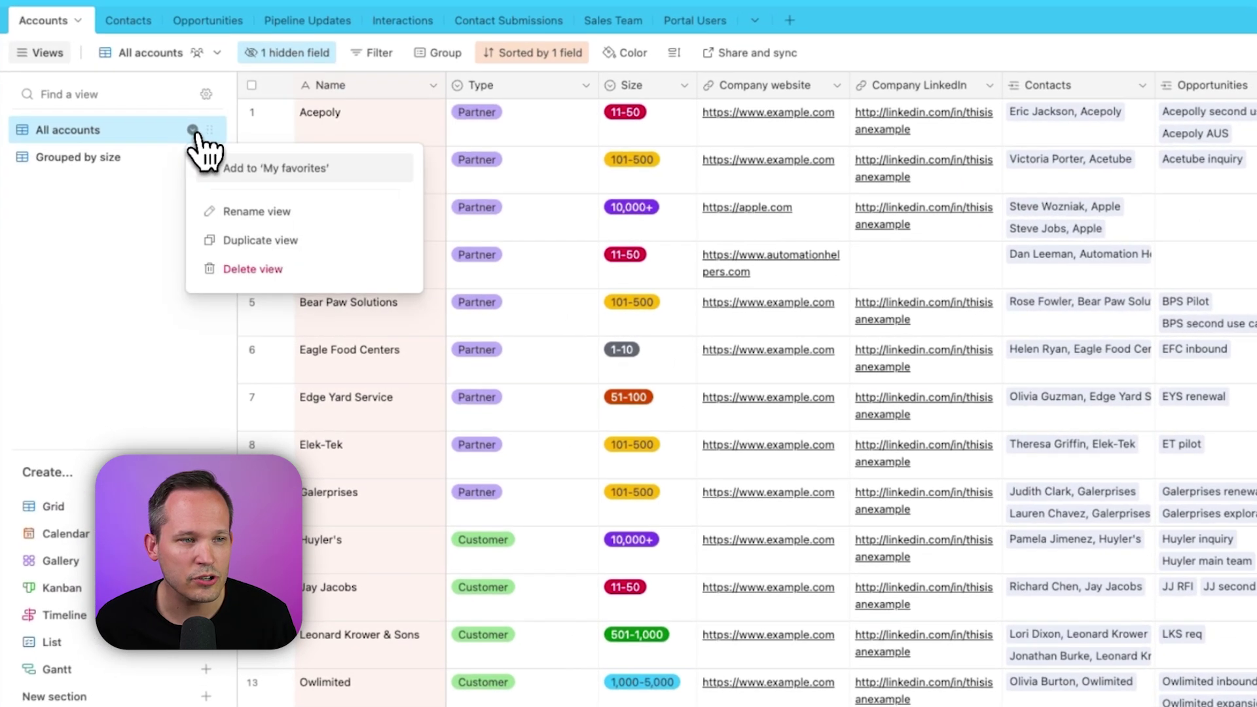
{"action": "left_click", "coordinate": [245, 243]}
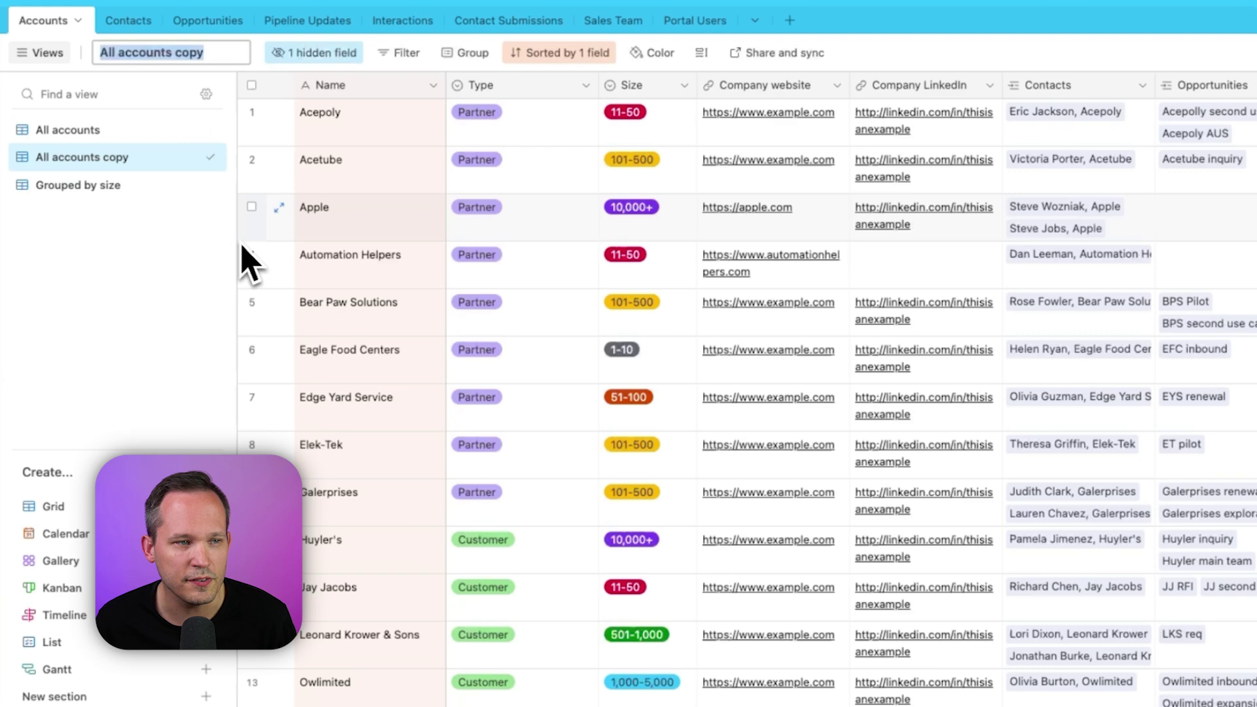
{"action": "type", "text": "Customers"}
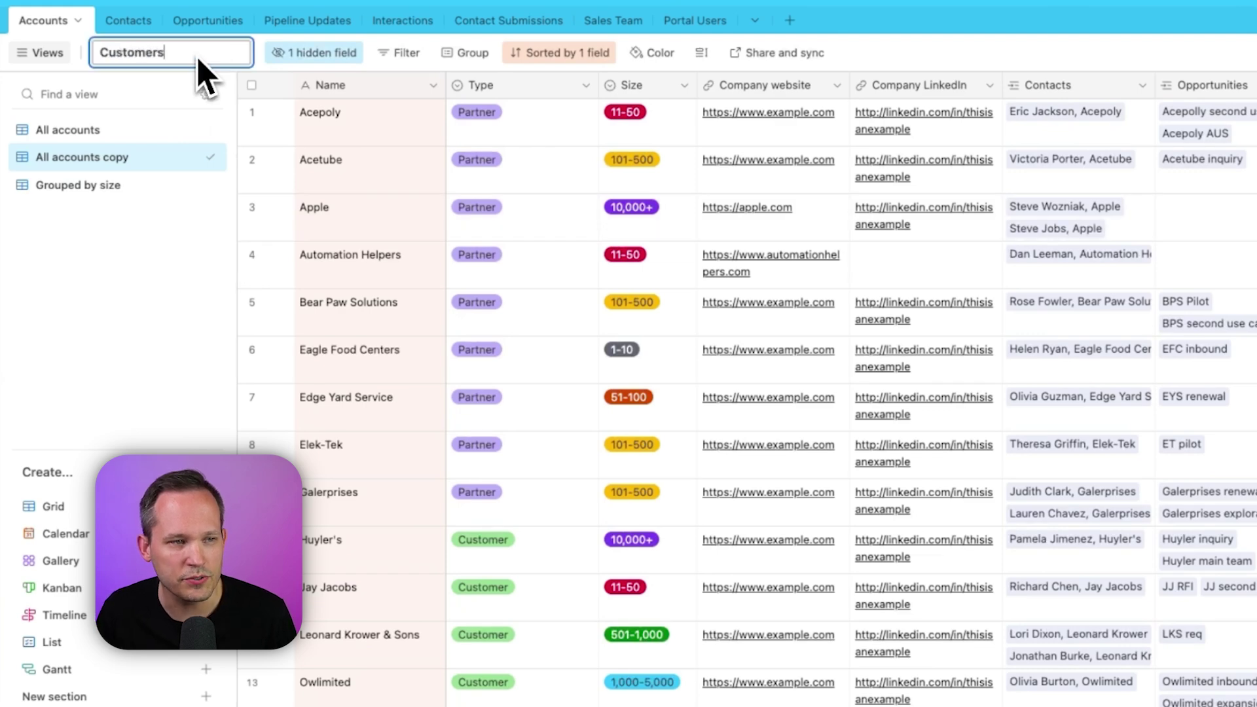
{"action": "key", "text": "Return"}
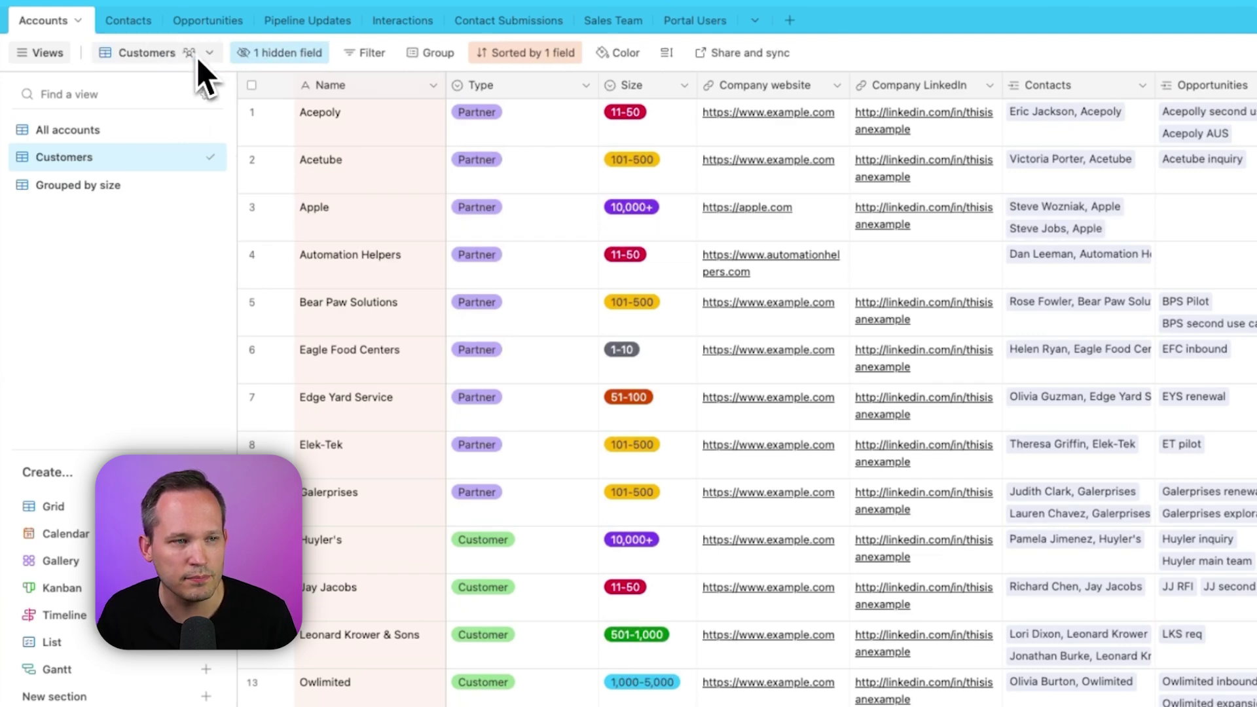
Step: Filter the Customers view to records where Type is Customer
{"action": "left_click", "coordinate": [364, 55]}
{"action": "left_click", "coordinate": [399, 121]}
{"action": "left_click", "coordinate": [455, 117]}
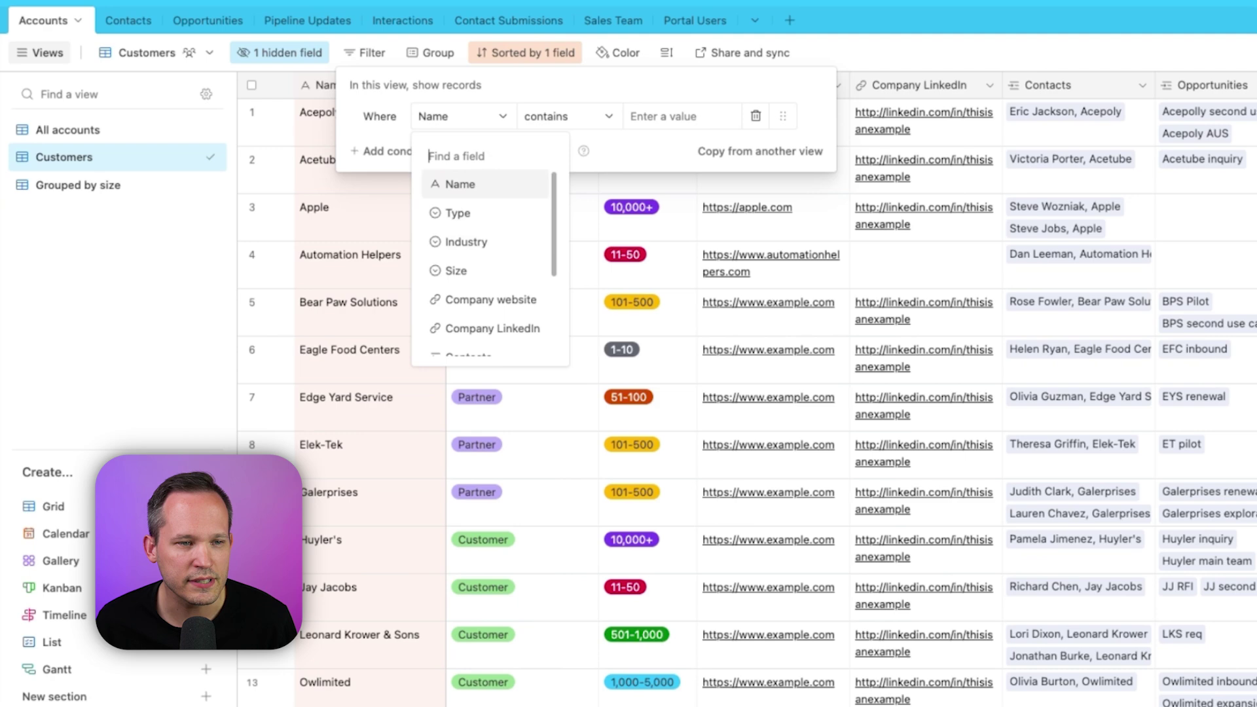
{"action": "left_click", "coordinate": [484, 213]}
{"action": "left_click", "coordinate": [658, 121]}
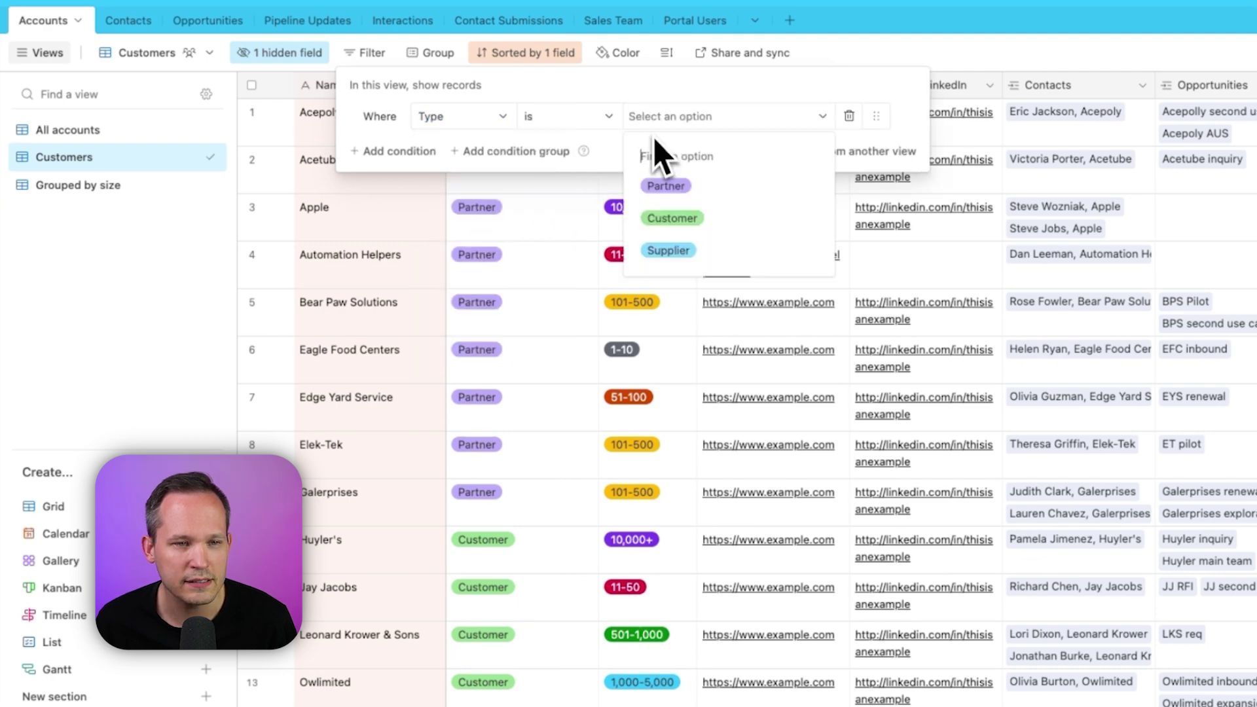
{"action": "left_click", "coordinate": [661, 220]}
{"action": "left_click", "coordinate": [692, 579]}
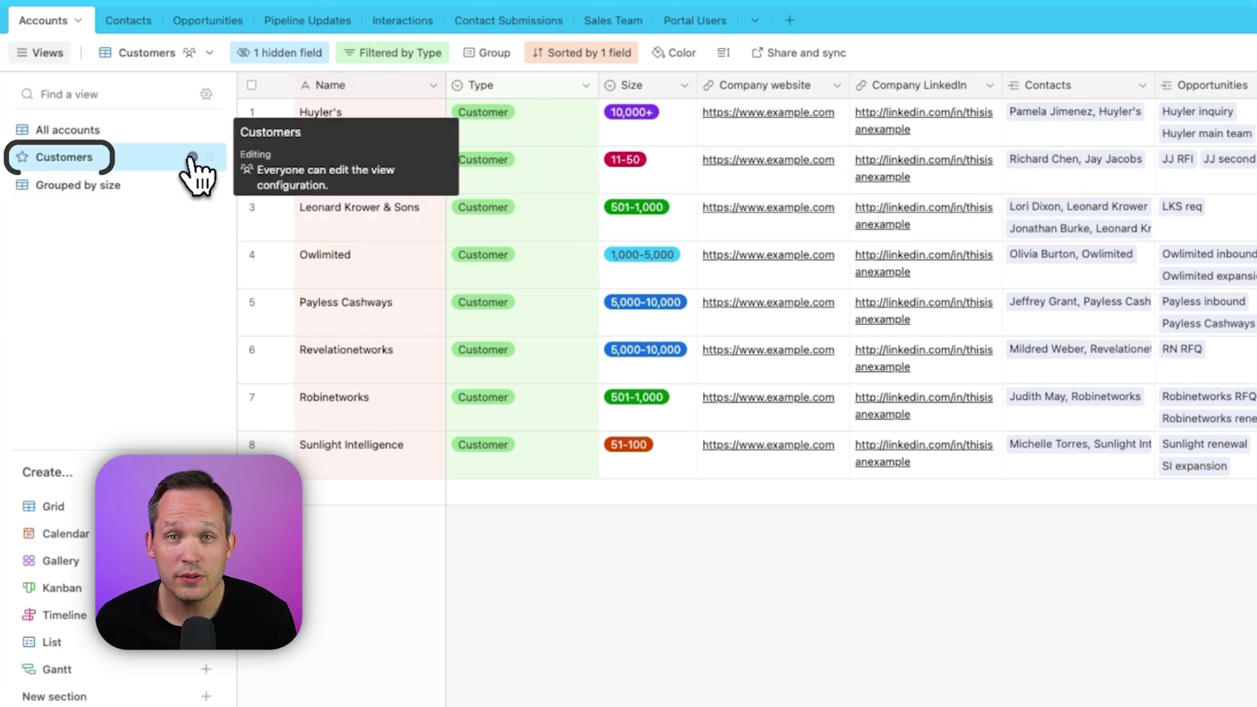
Step: Duplicate the Customers view as a new view named Partners
{"action": "left_click", "coordinate": [191, 157]}
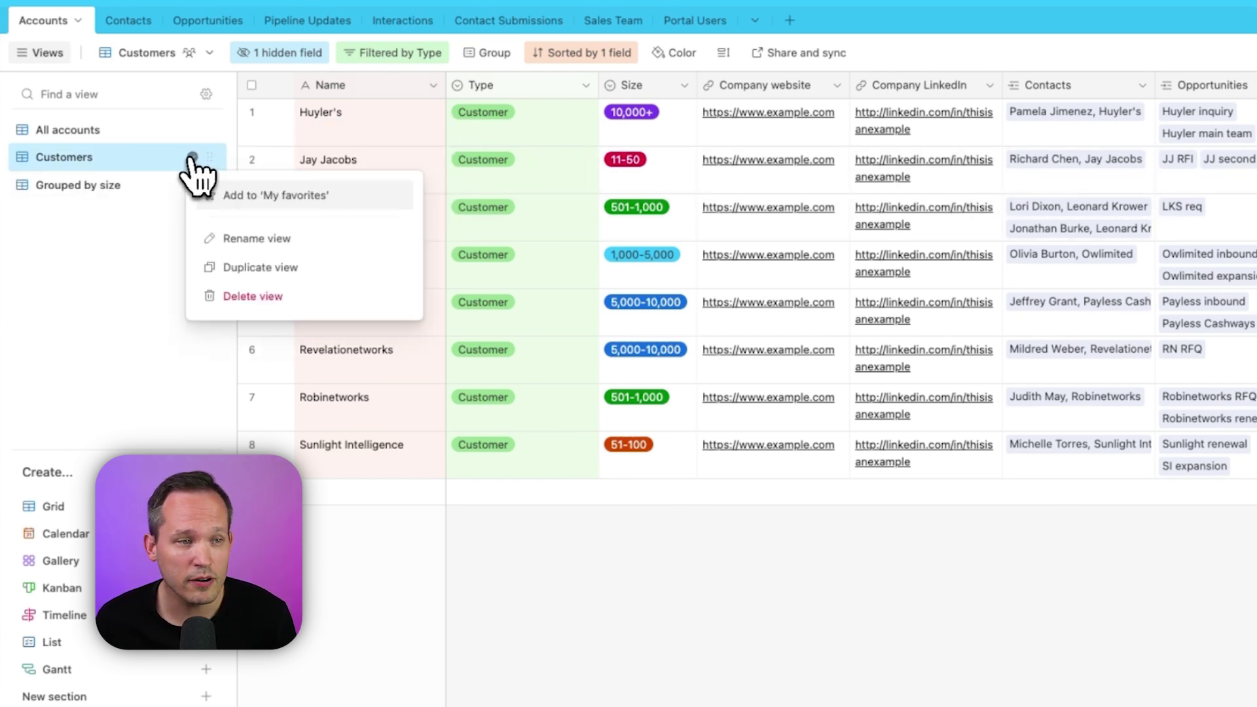
{"action": "left_click", "coordinate": [260, 267]}
{"action": "type", "text": "Partners"}
{"action": "key", "text": "Return"}
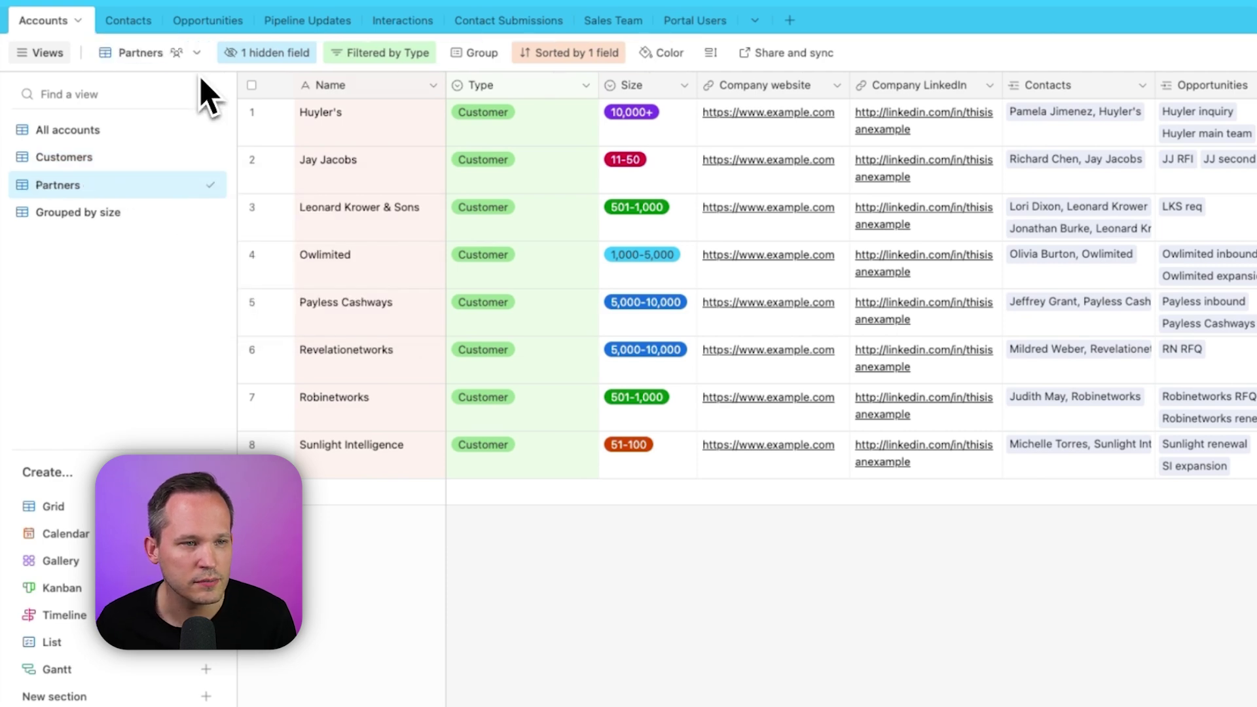
Step: Change the Partners view filter to Type is Partner
{"action": "left_click", "coordinate": [359, 54]}
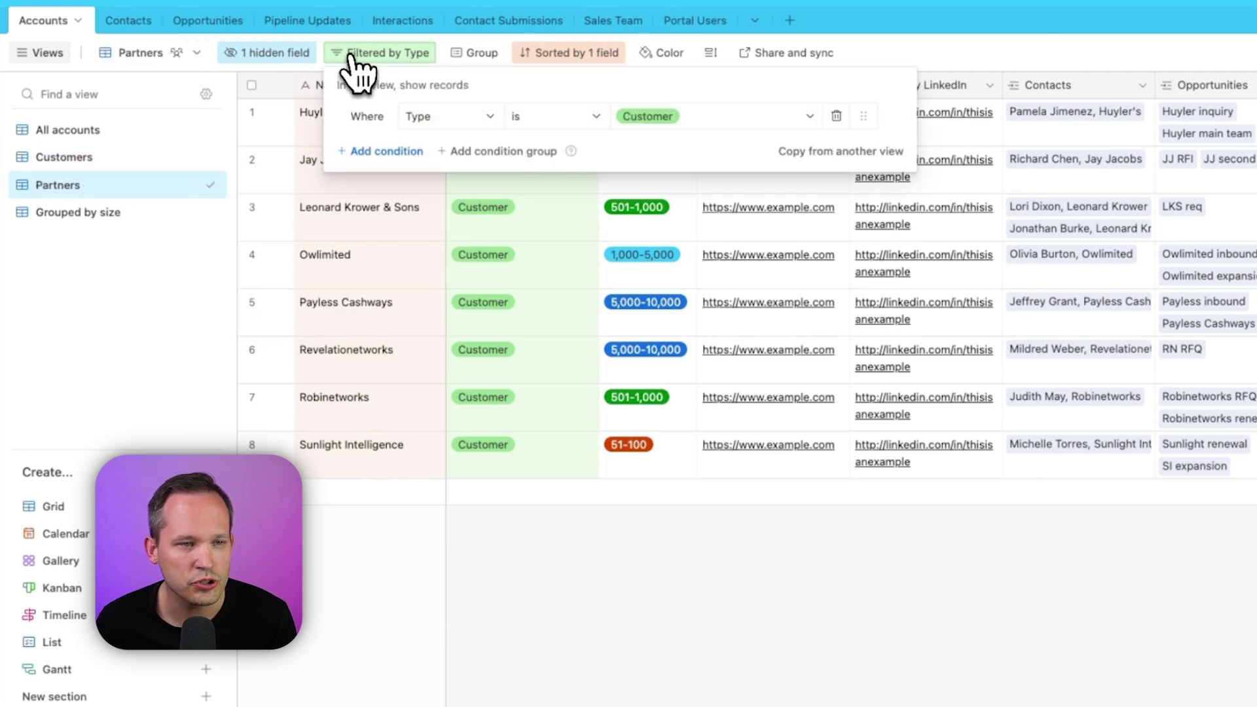
{"action": "left_click", "coordinate": [679, 119]}
{"action": "left_click", "coordinate": [675, 189]}
{"action": "left_click", "coordinate": [670, 194]}
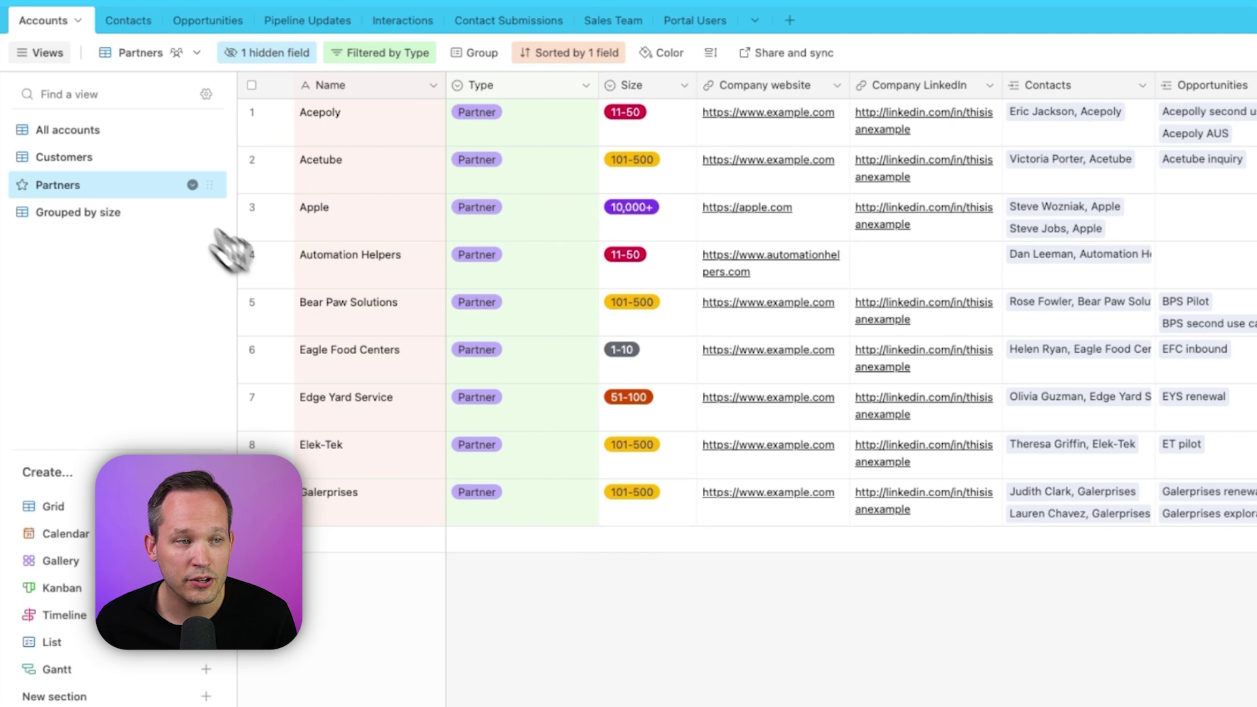
Step: Hide the Opportunities field in the Partners view
{"action": "left_click", "coordinate": [130, 160]}
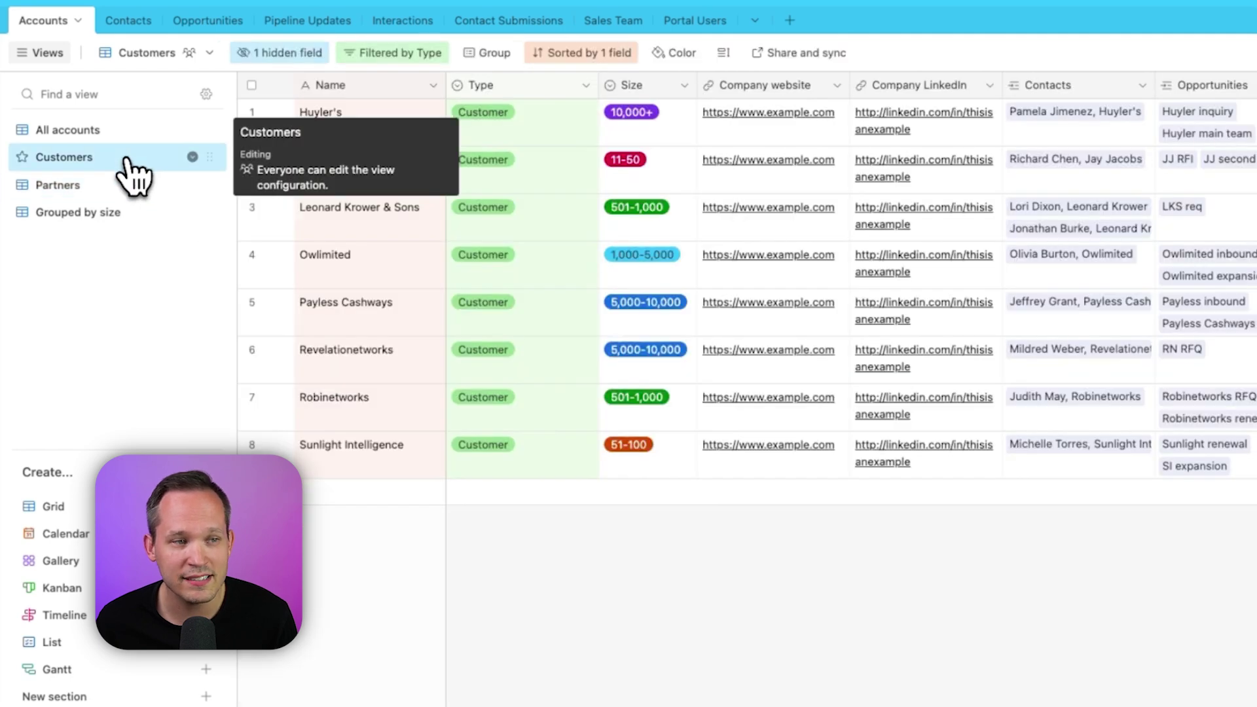
{"action": "left_click", "coordinate": [118, 185]}
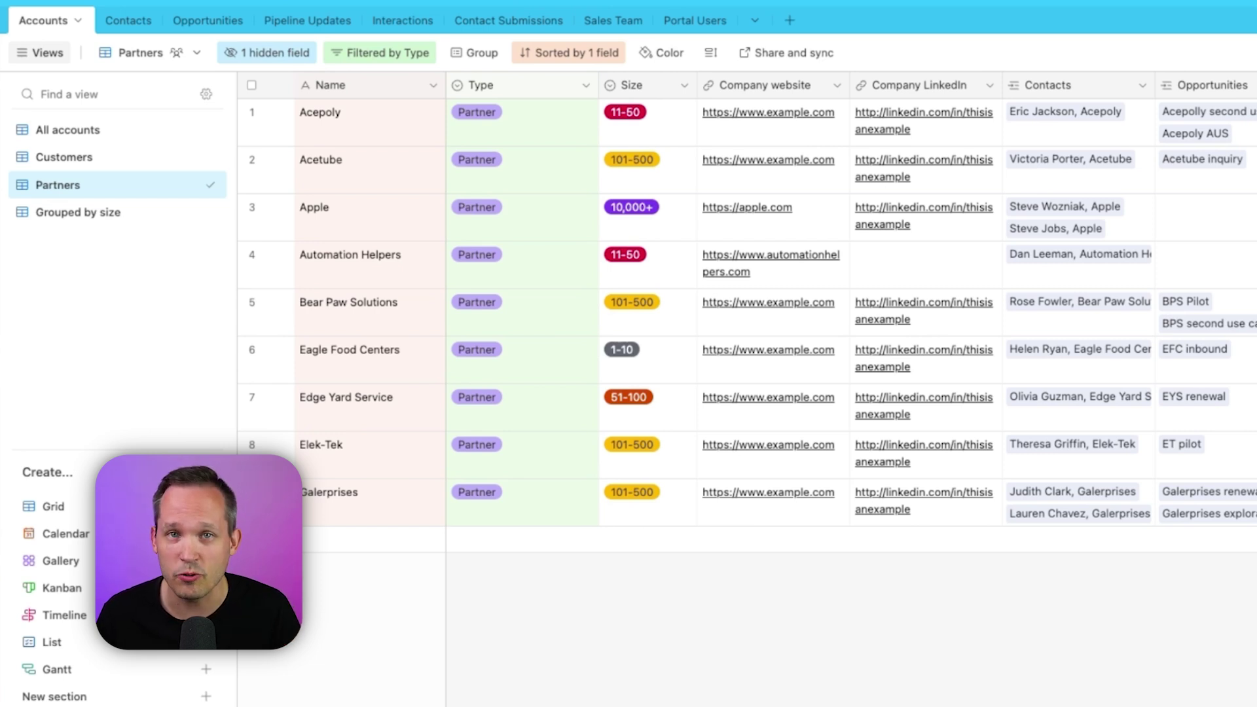
{"action": "left_click", "coordinate": [254, 56]}
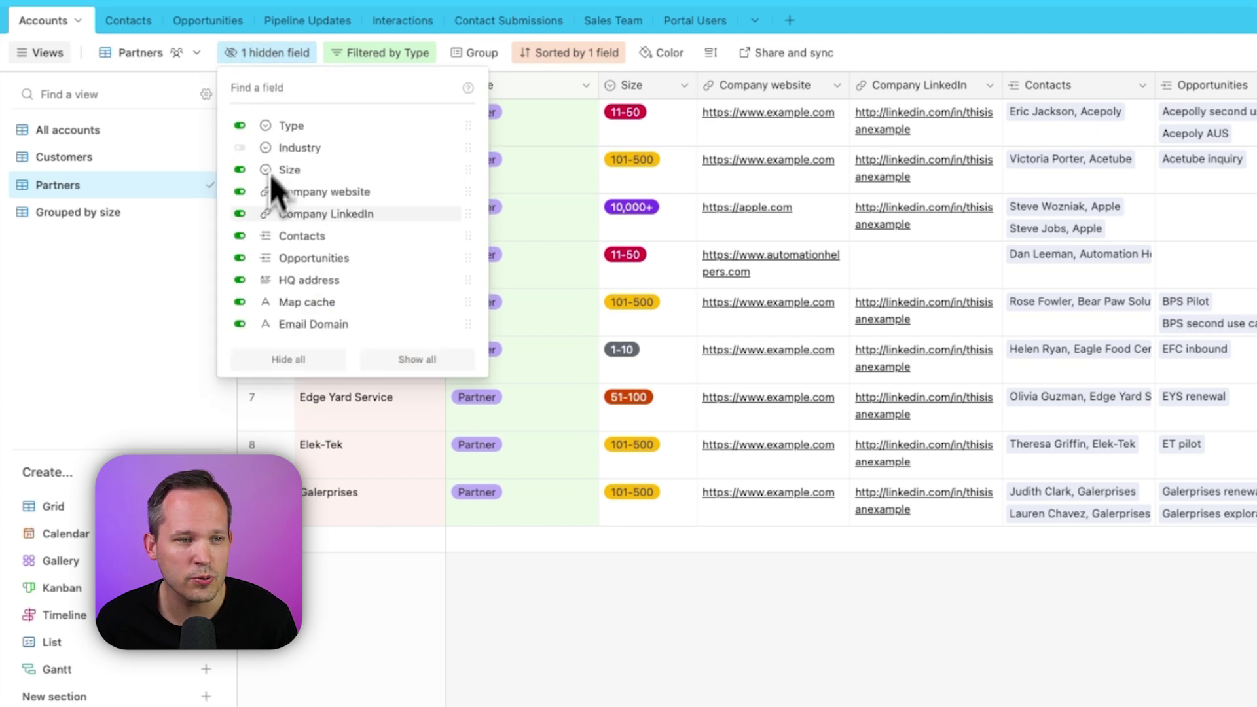
{"action": "left_click", "coordinate": [241, 258]}
{"action": "left_click", "coordinate": [614, 628]}
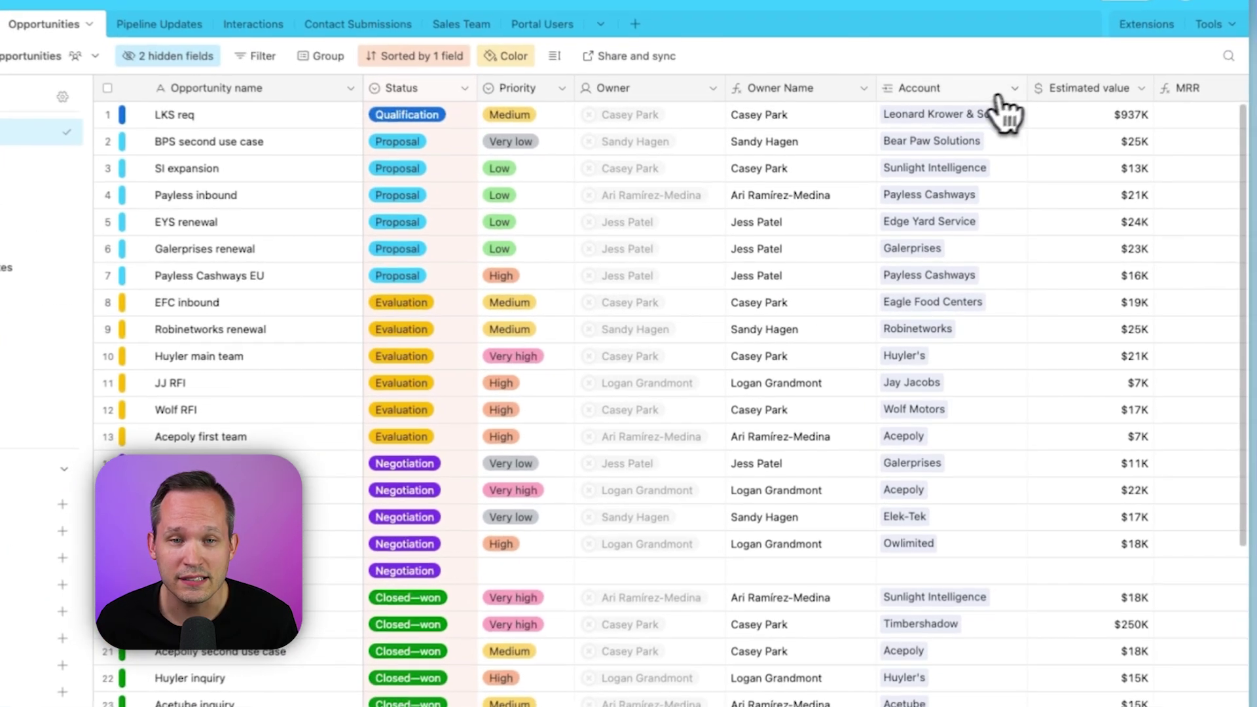
Step: Rename the Account link field to Customer and limit its record selection to the Customers view
{"action": "left_click", "coordinate": [997, 135]}
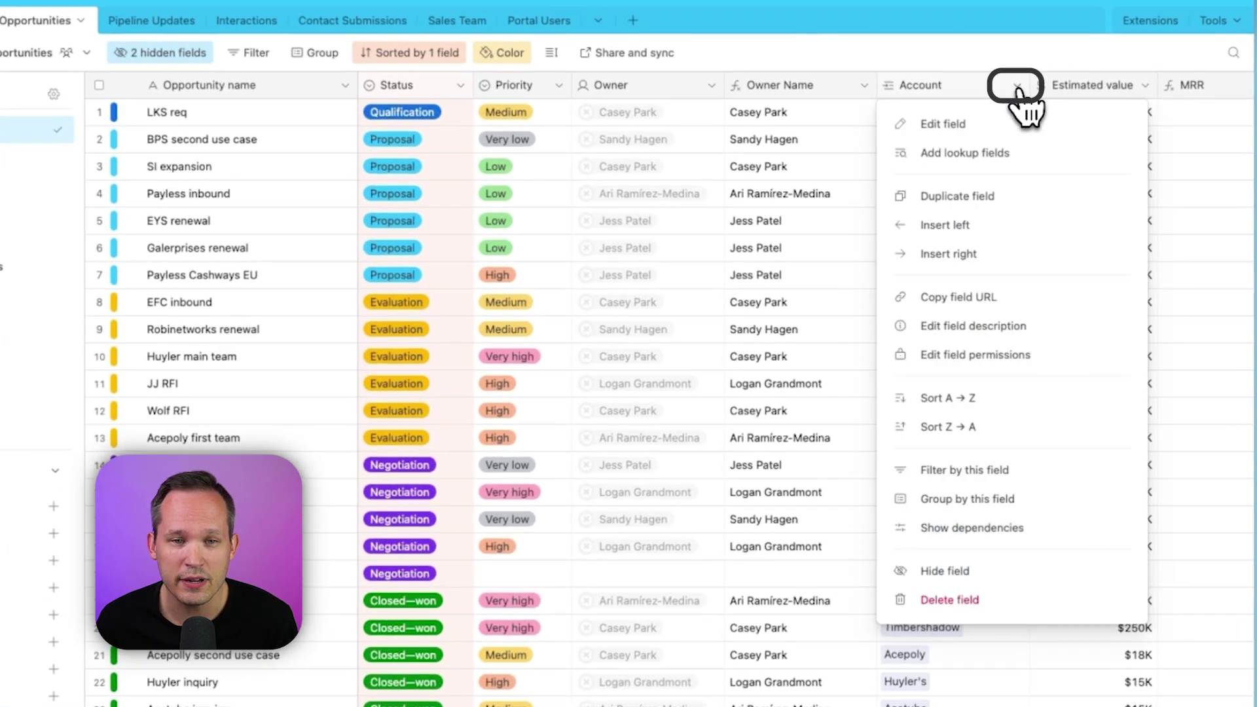
{"action": "left_click", "coordinate": [1002, 124]}
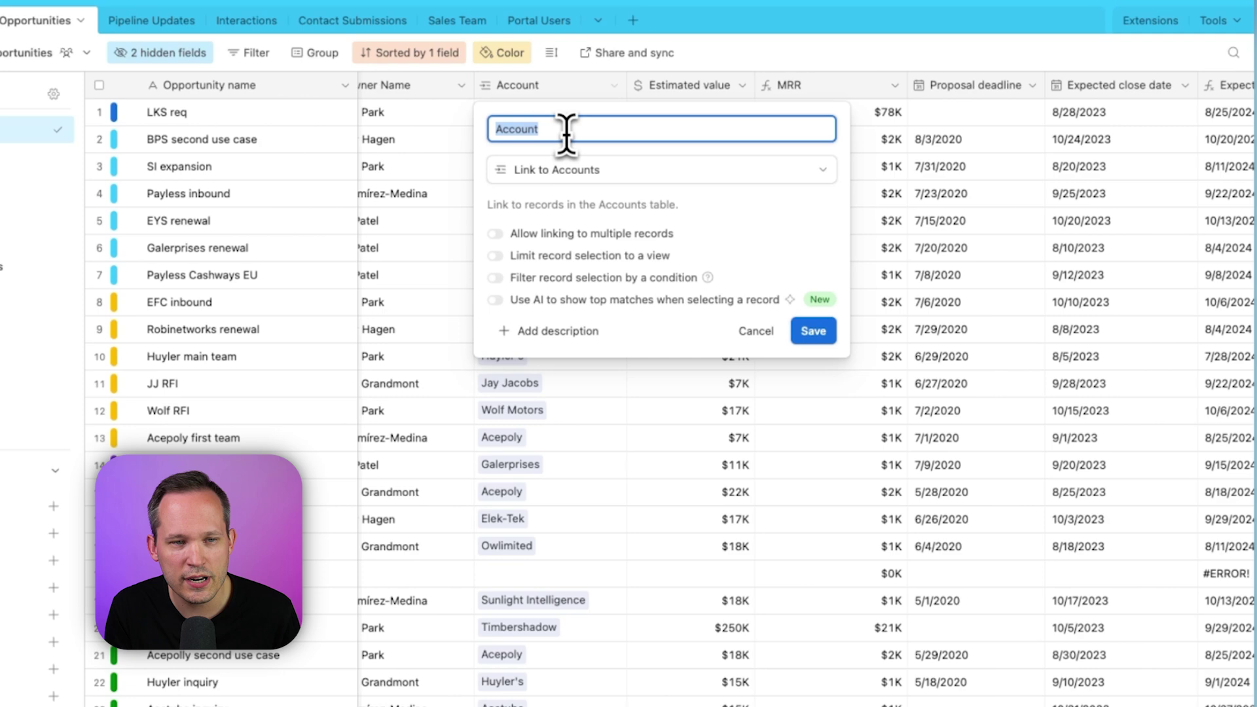
{"action": "type", "text": "Customer"}
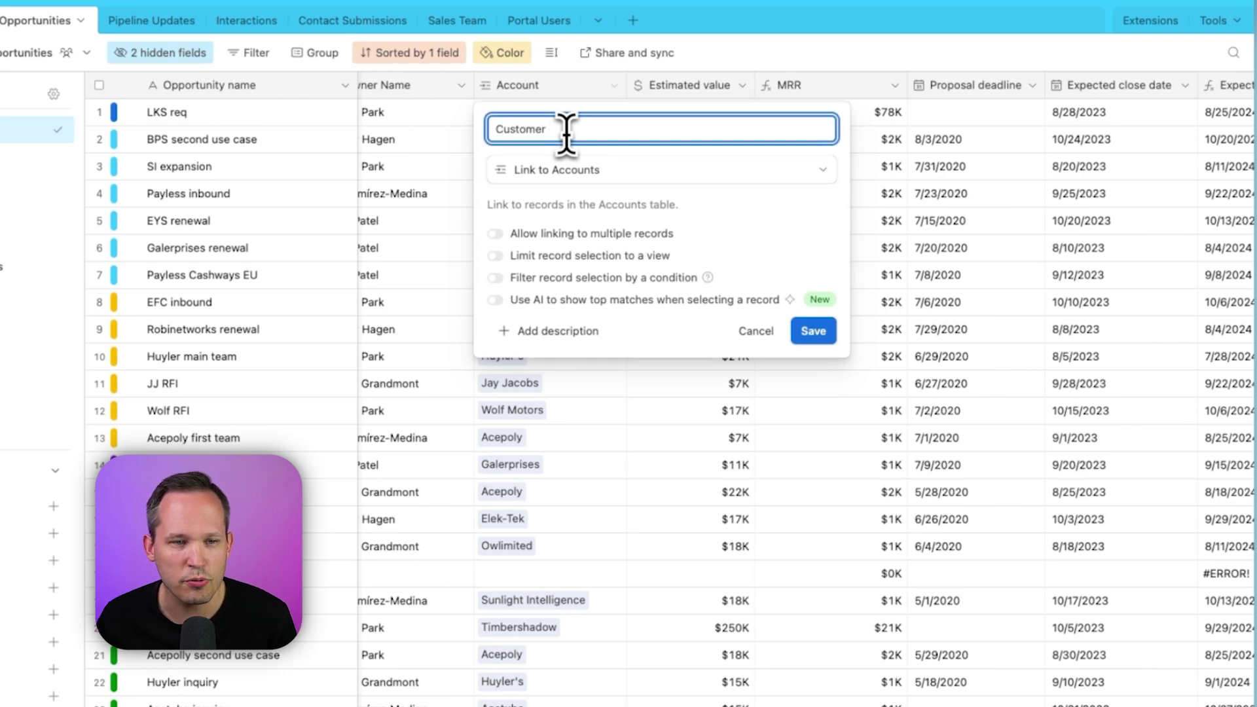
{"action": "left_click", "coordinate": [497, 256]}
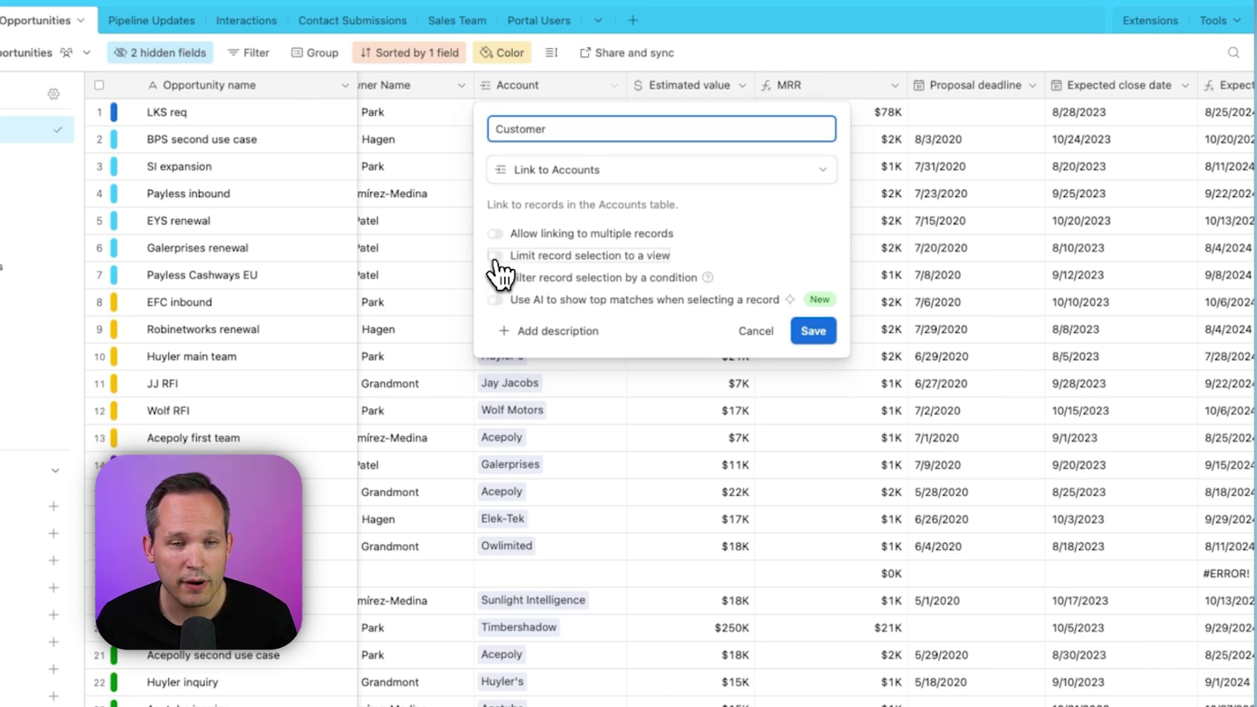
{"action": "left_click", "coordinate": [625, 286]}
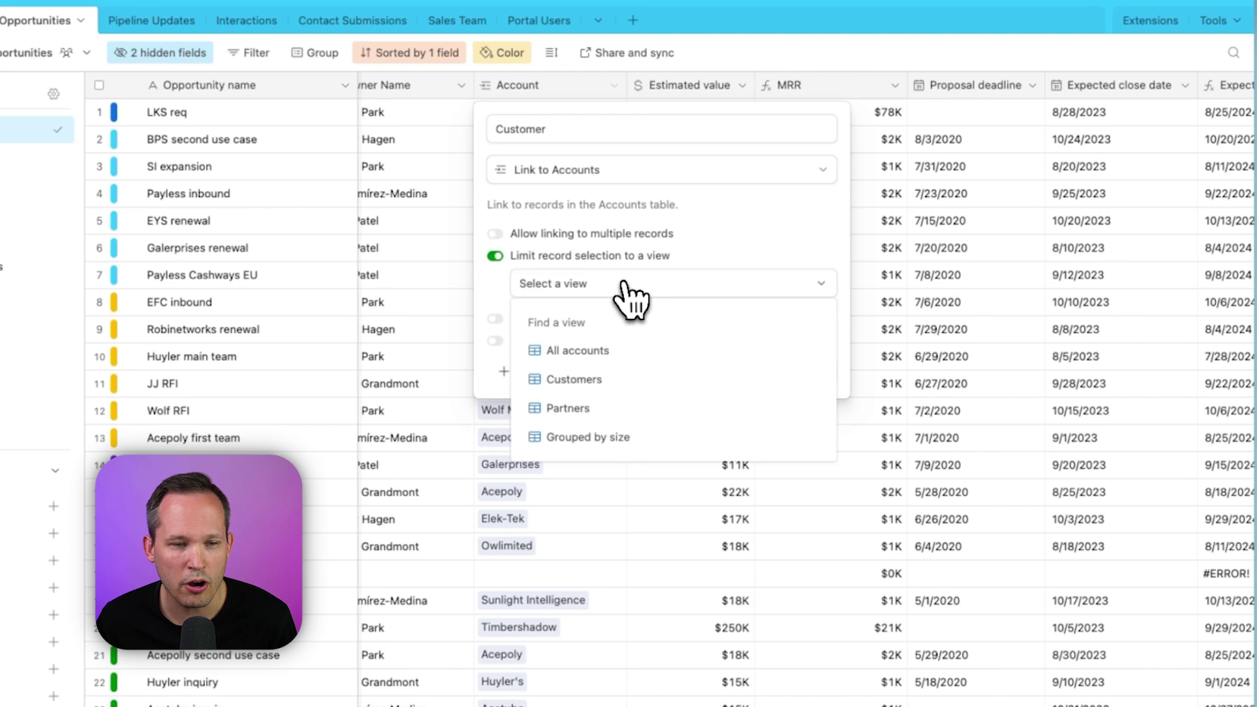
{"action": "left_click", "coordinate": [615, 380]}
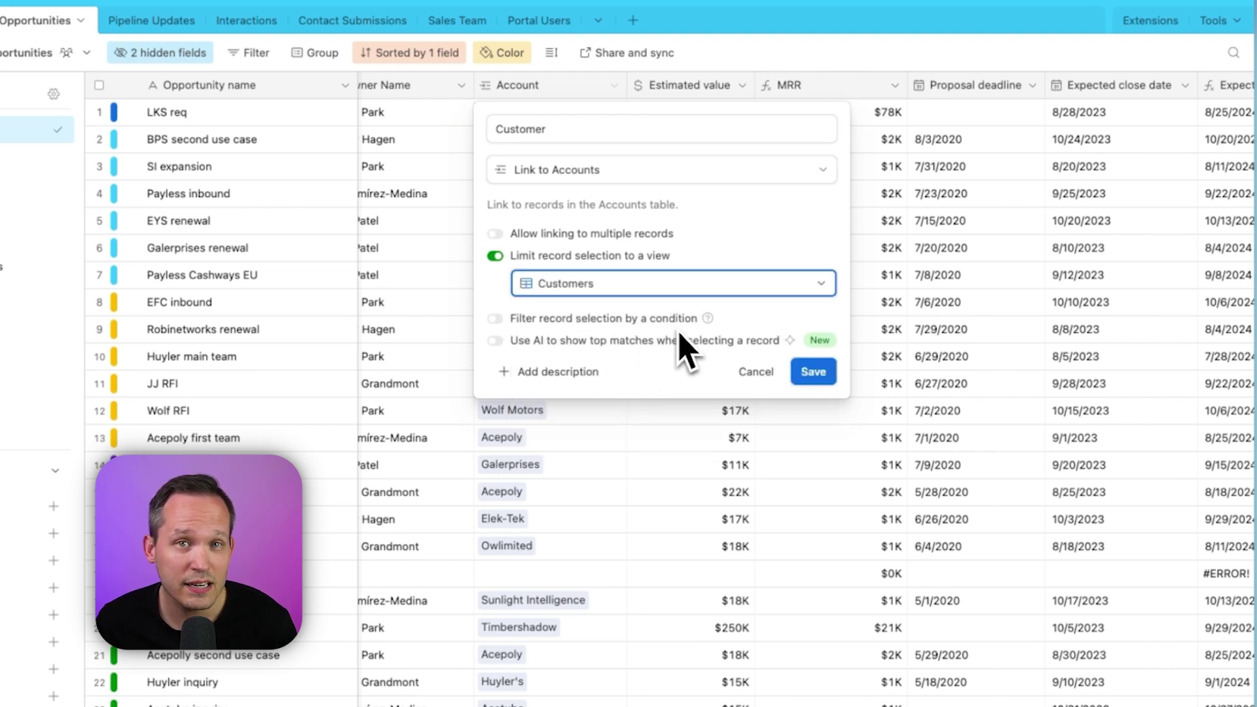
{"action": "left_click", "coordinate": [813, 371]}
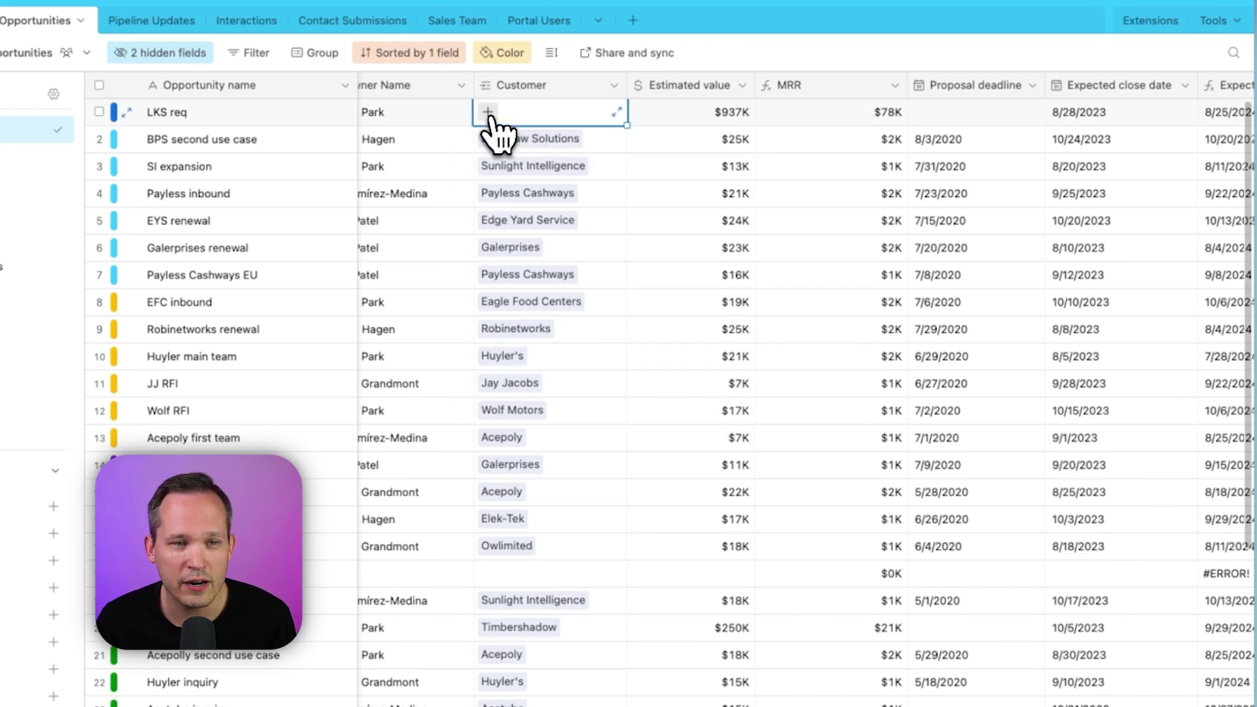
Step: Check that the linkable account list offers only Customers-view accounts
{"action": "left_click", "coordinate": [488, 112]}
{"action": "scroll", "coordinate": [601, 268], "scroll_direction": "down", "scroll_amount": 5}
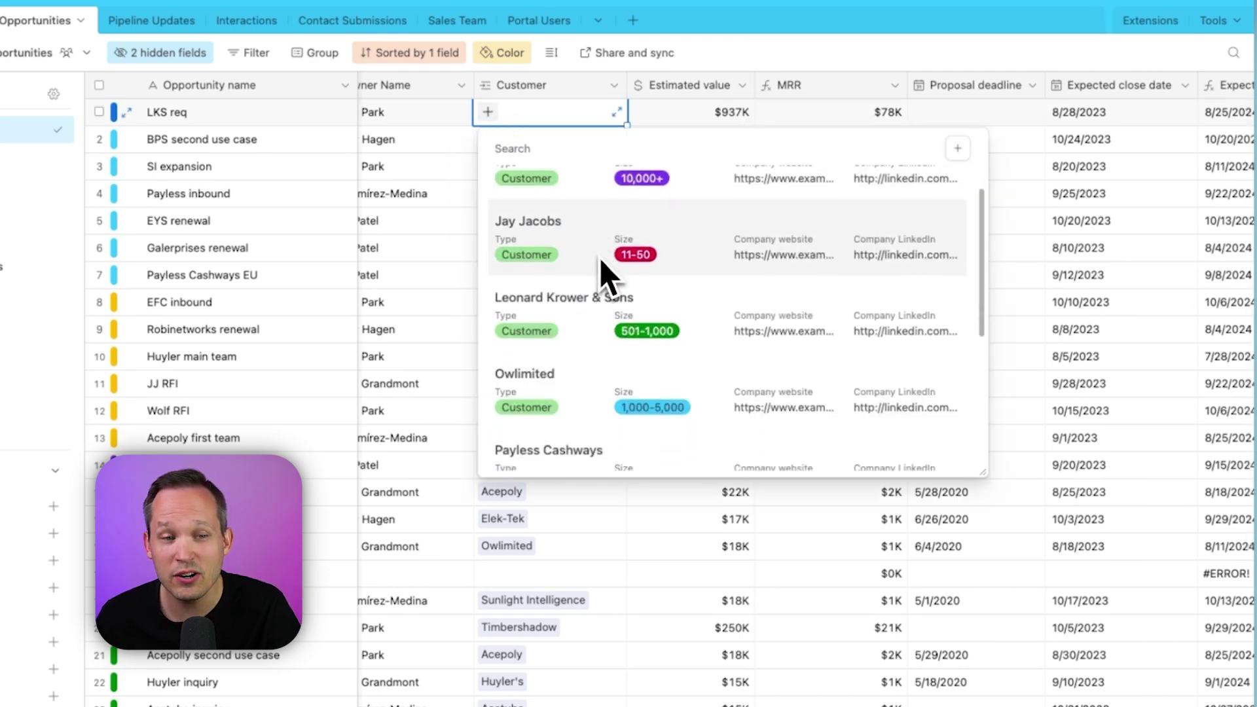
{"action": "scroll", "coordinate": [601, 268], "scroll_direction": "down", "scroll_amount": 1}
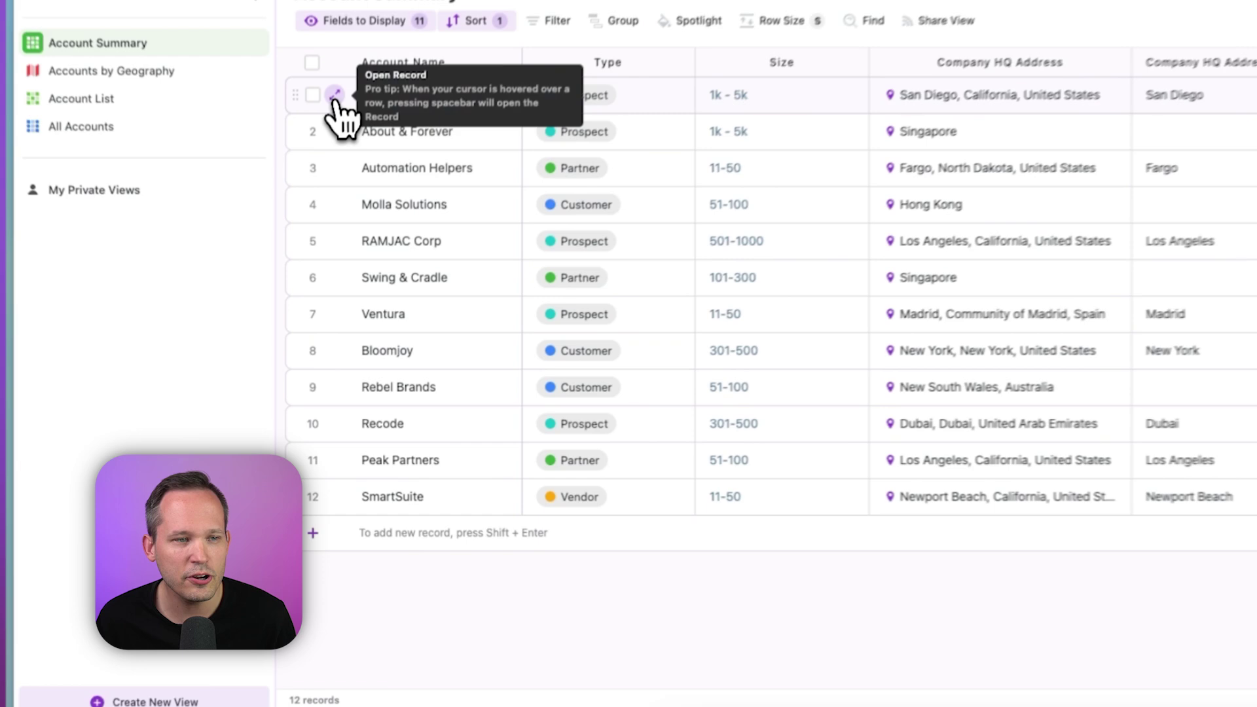
Step: Open the A&P Industries record, collapse Contacts, and re-expand the Opportunities section
{"action": "left_click", "coordinate": [320, 187]}
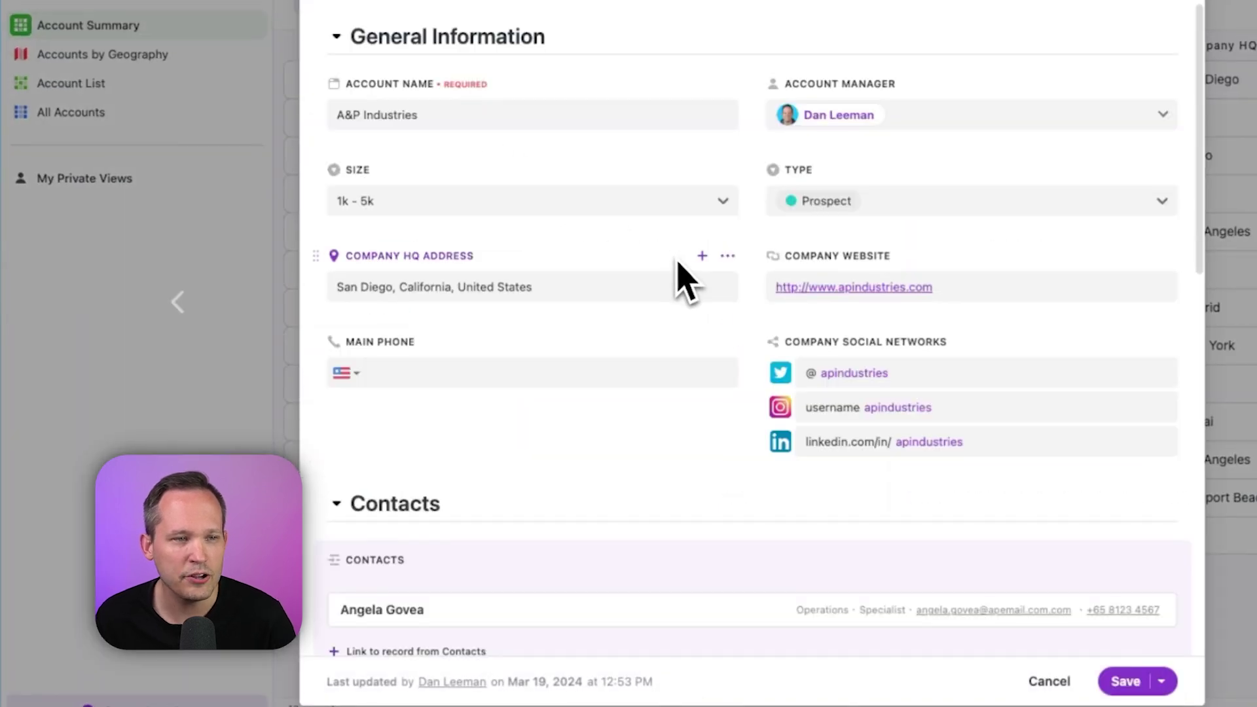
{"action": "scroll", "coordinate": [501, 138], "scroll_direction": "down", "scroll_amount": 5}
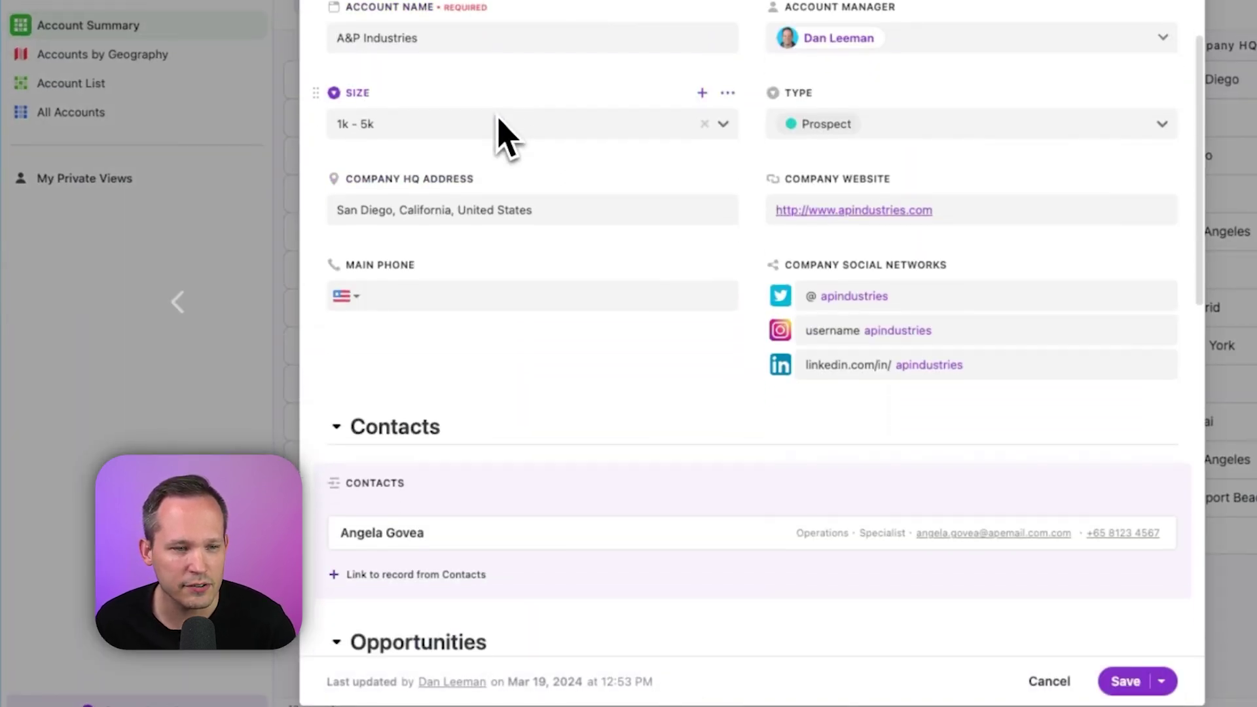
{"action": "left_click", "coordinate": [356, 347]}
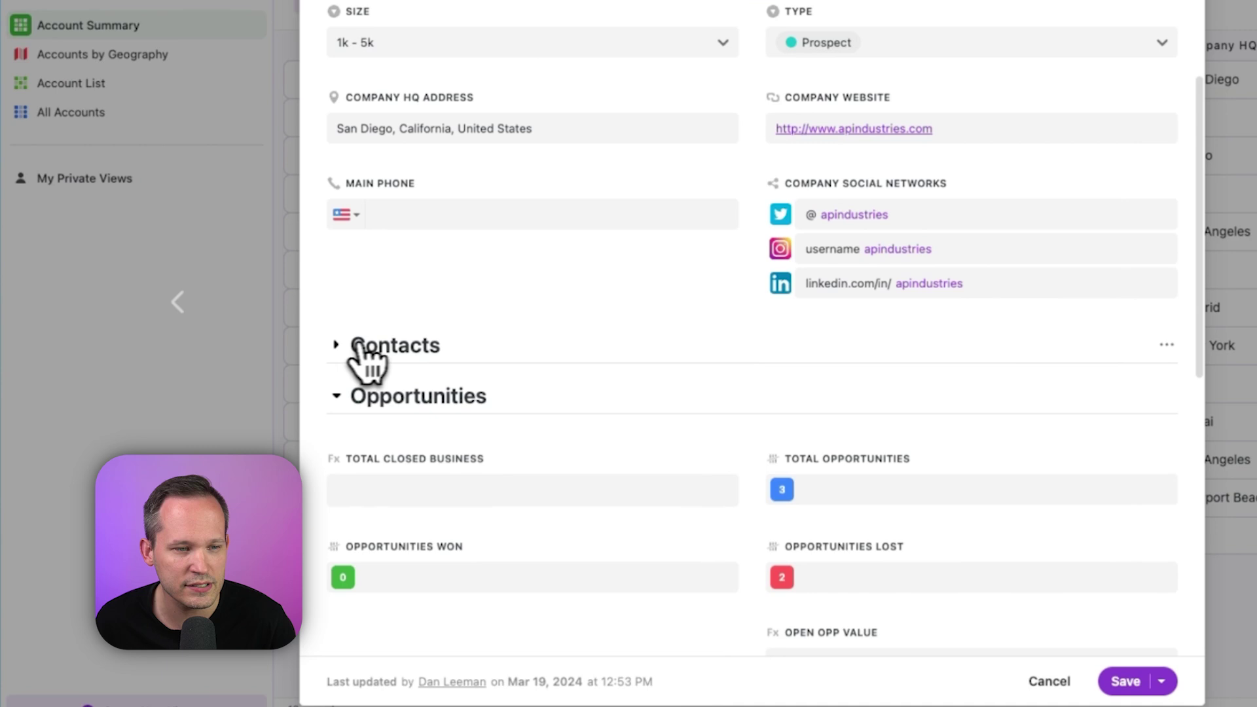
{"action": "scroll", "coordinate": [376, 356], "scroll_direction": "down", "scroll_amount": 1}
{"action": "left_click", "coordinate": [349, 362]}
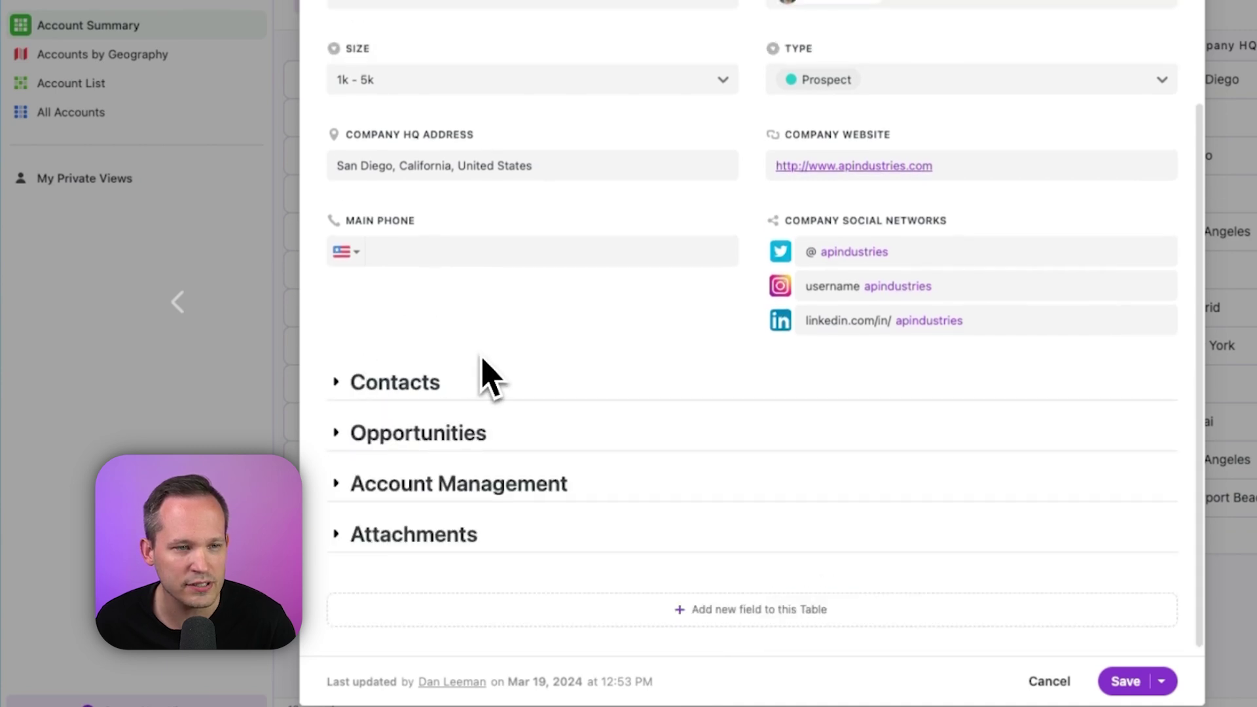
{"action": "scroll", "coordinate": [557, 294], "scroll_direction": "up", "scroll_amount": 2}
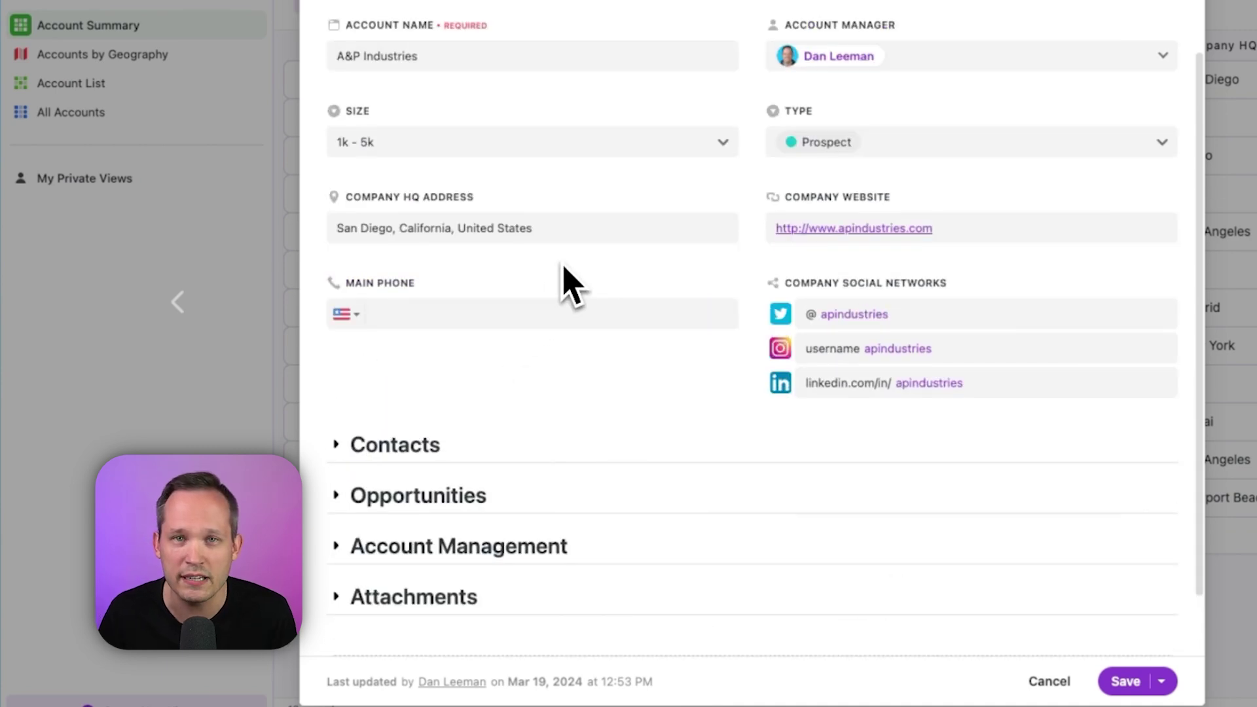
{"action": "left_click", "coordinate": [684, 485]}
{"action": "scroll", "coordinate": [684, 474], "scroll_direction": "up", "scroll_amount": 2}
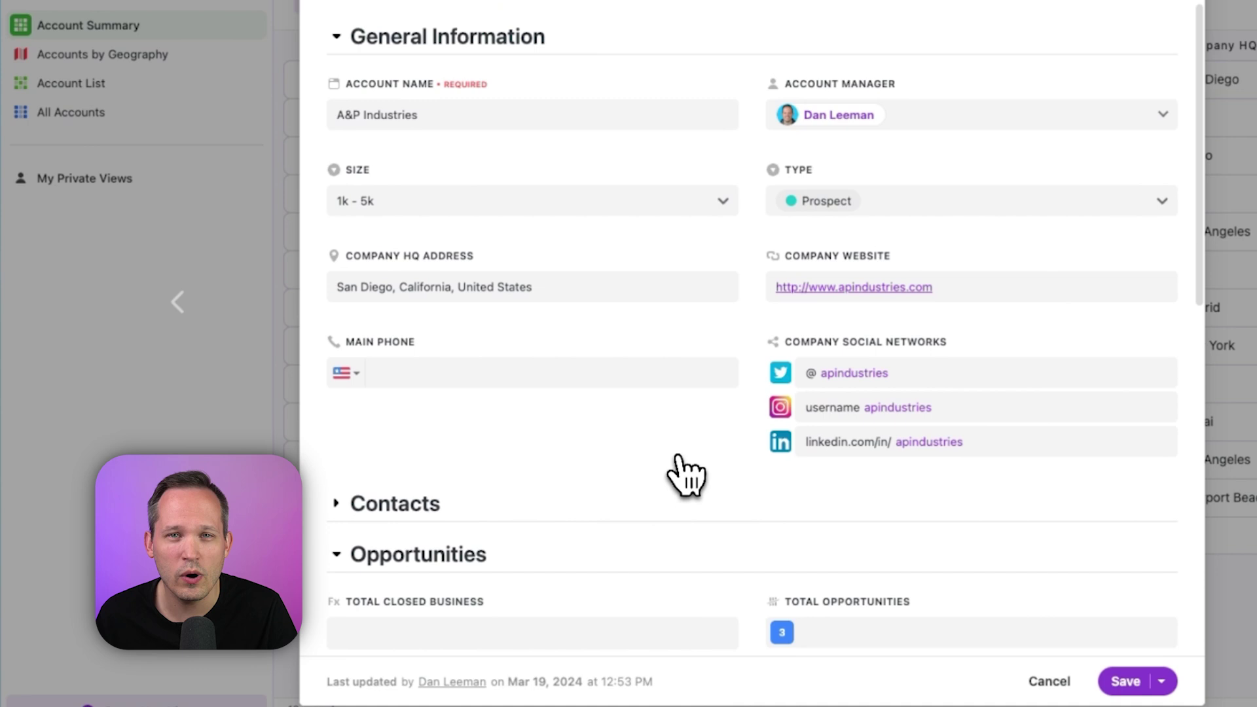
{"action": "scroll", "coordinate": [679, 458], "scroll_direction": "down", "scroll_amount": 4}
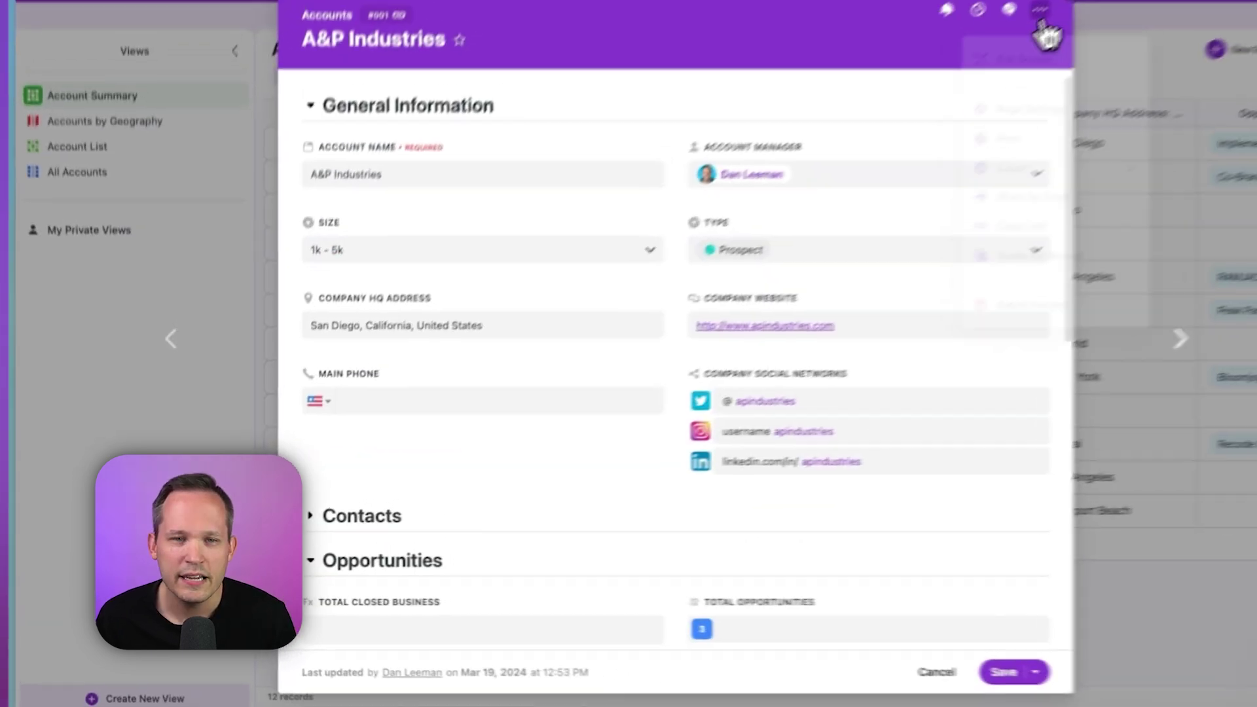
Step: Open the record page's Sections Visibility settings for the Opportunities section
{"action": "left_click", "coordinate": [996, 36]}
{"action": "left_click", "coordinate": [1000, 141]}
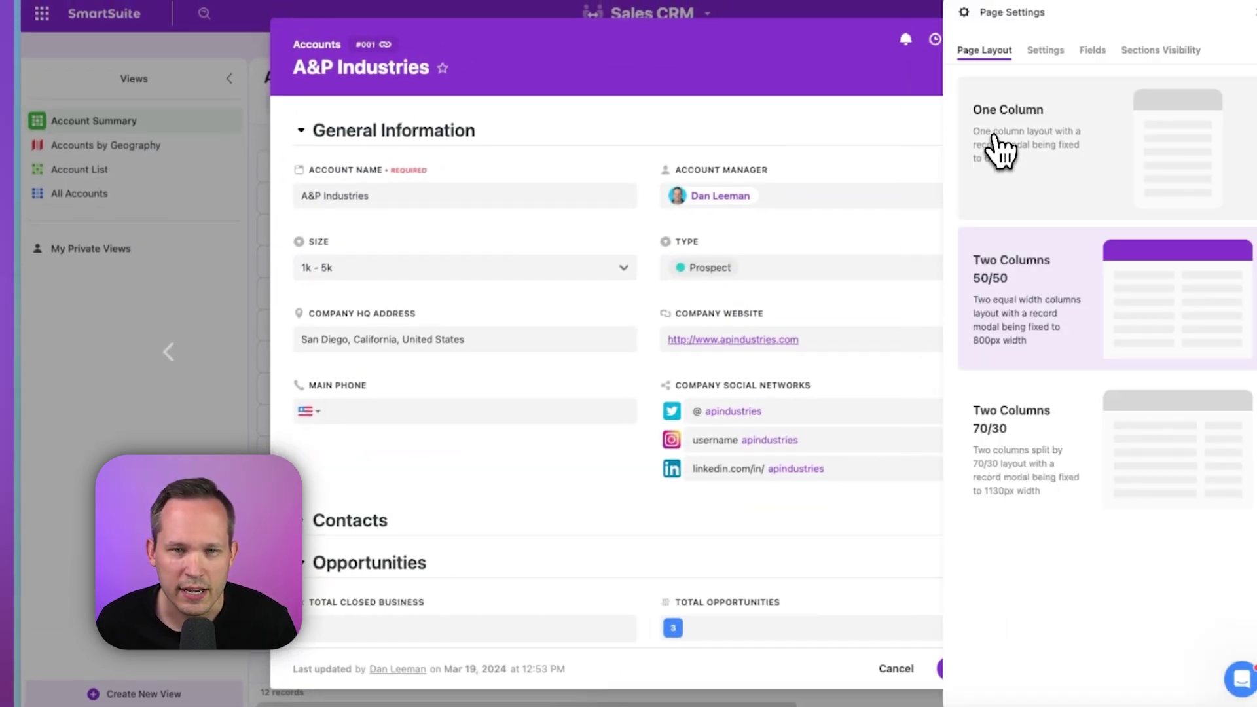
{"action": "left_click", "coordinate": [1142, 53]}
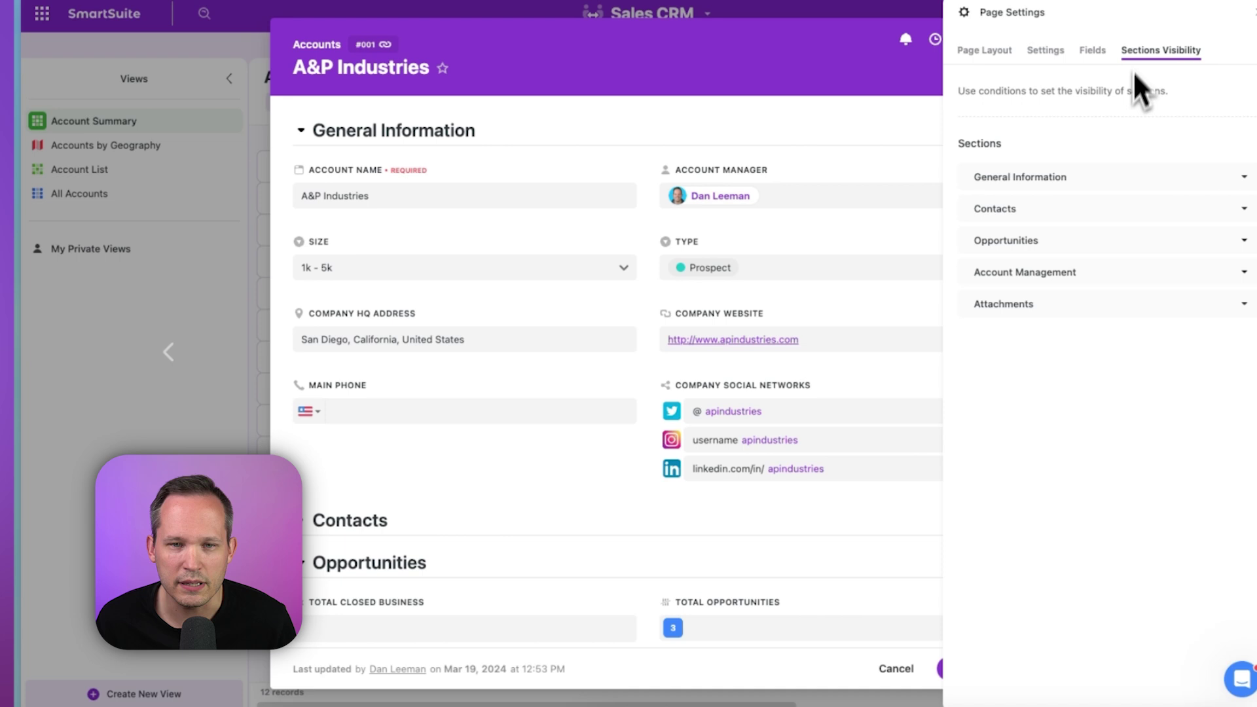
{"action": "left_click", "coordinate": [1242, 242]}
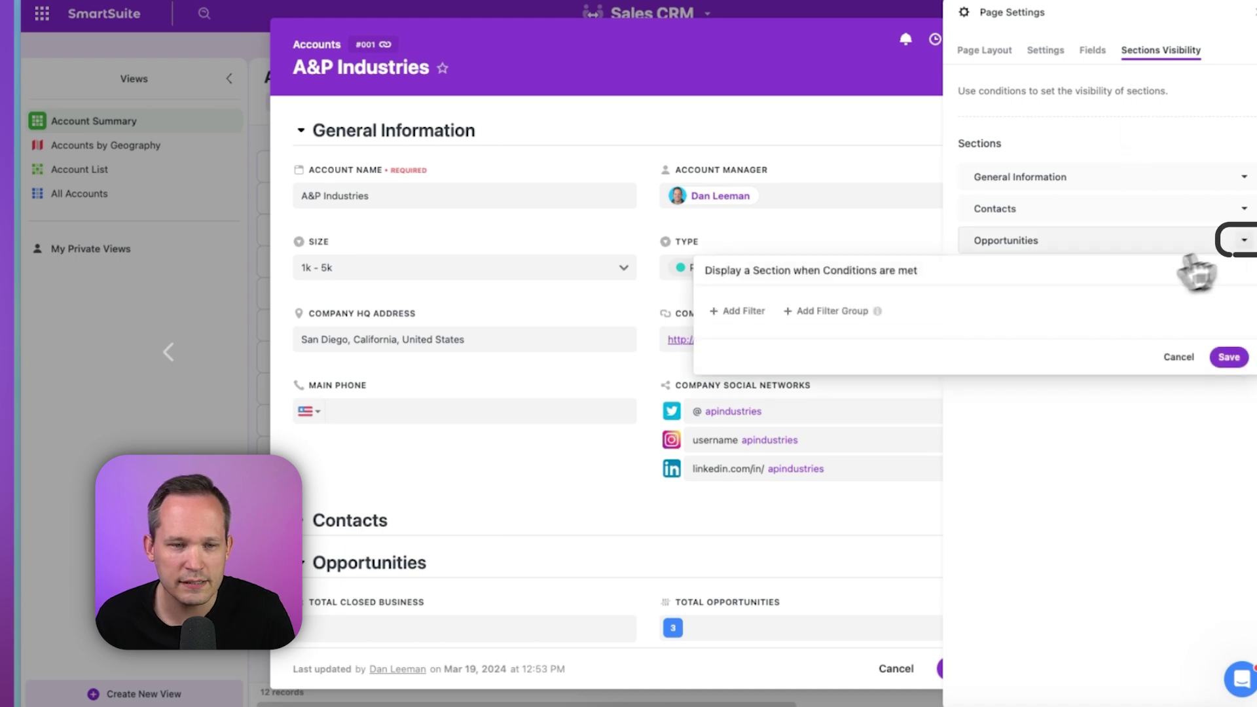
Step: Add and save the visibility condition Type is any of Prospect, Customer
{"action": "left_click", "coordinate": [731, 313]}
{"action": "left_click", "coordinate": [794, 367]}
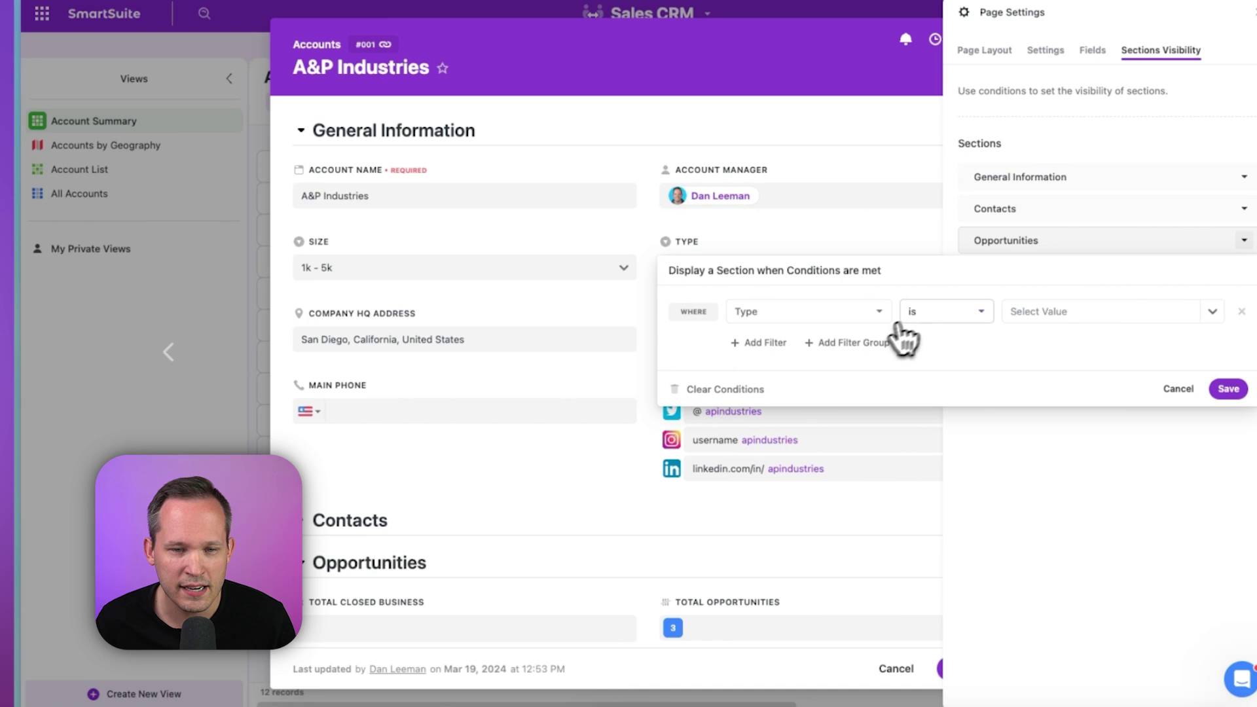
{"action": "left_click", "coordinate": [920, 317]}
{"action": "left_click", "coordinate": [933, 394]}
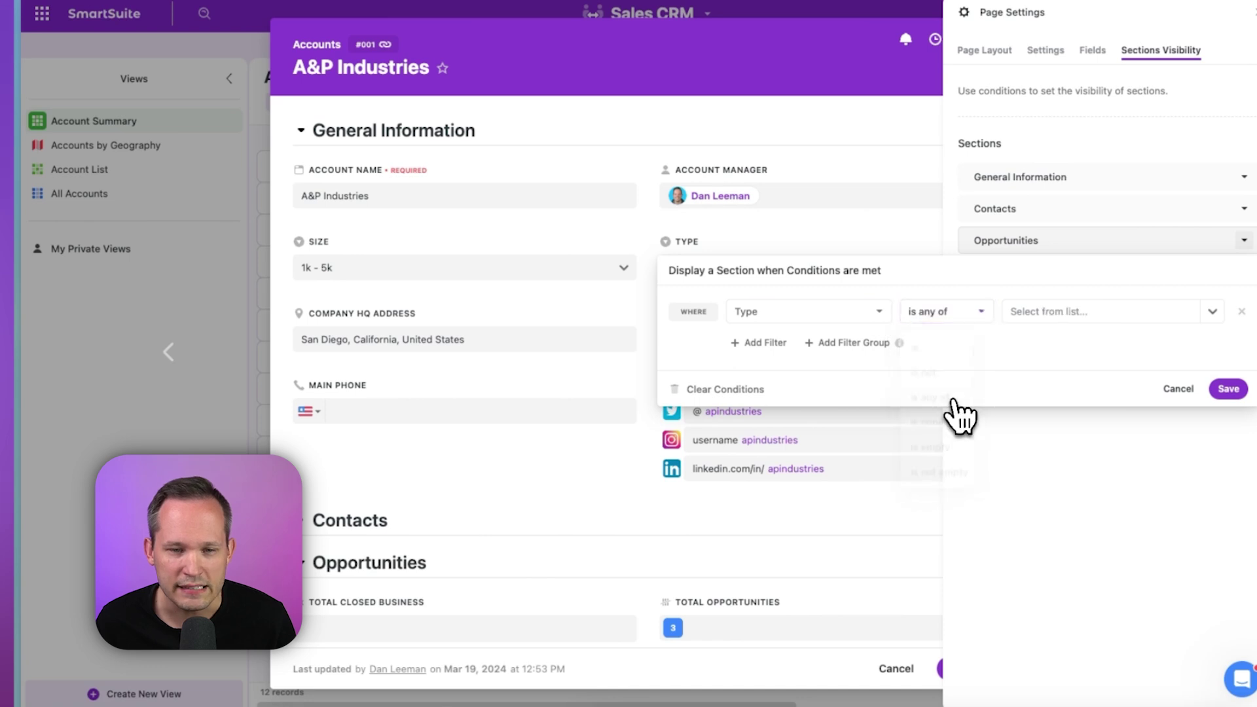
{"action": "left_click", "coordinate": [1107, 314]}
{"action": "left_click", "coordinate": [1020, 347]}
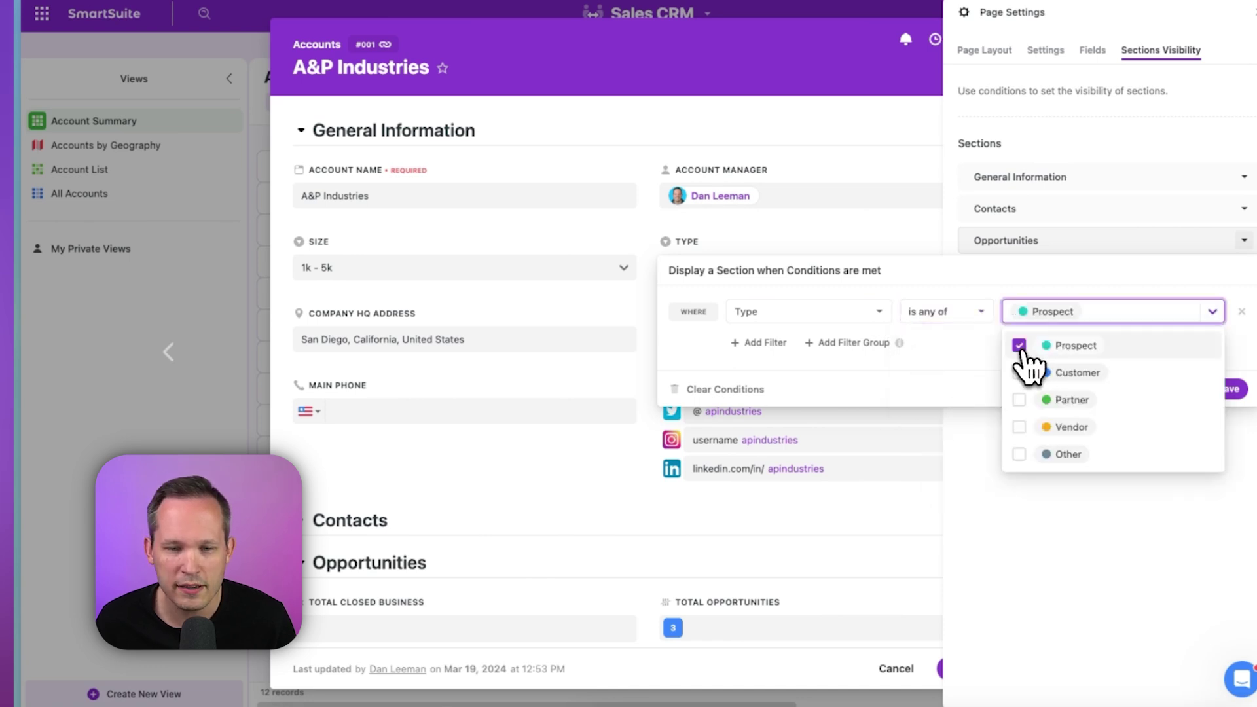
{"action": "left_click", "coordinate": [1020, 373]}
{"action": "left_click", "coordinate": [1233, 393]}
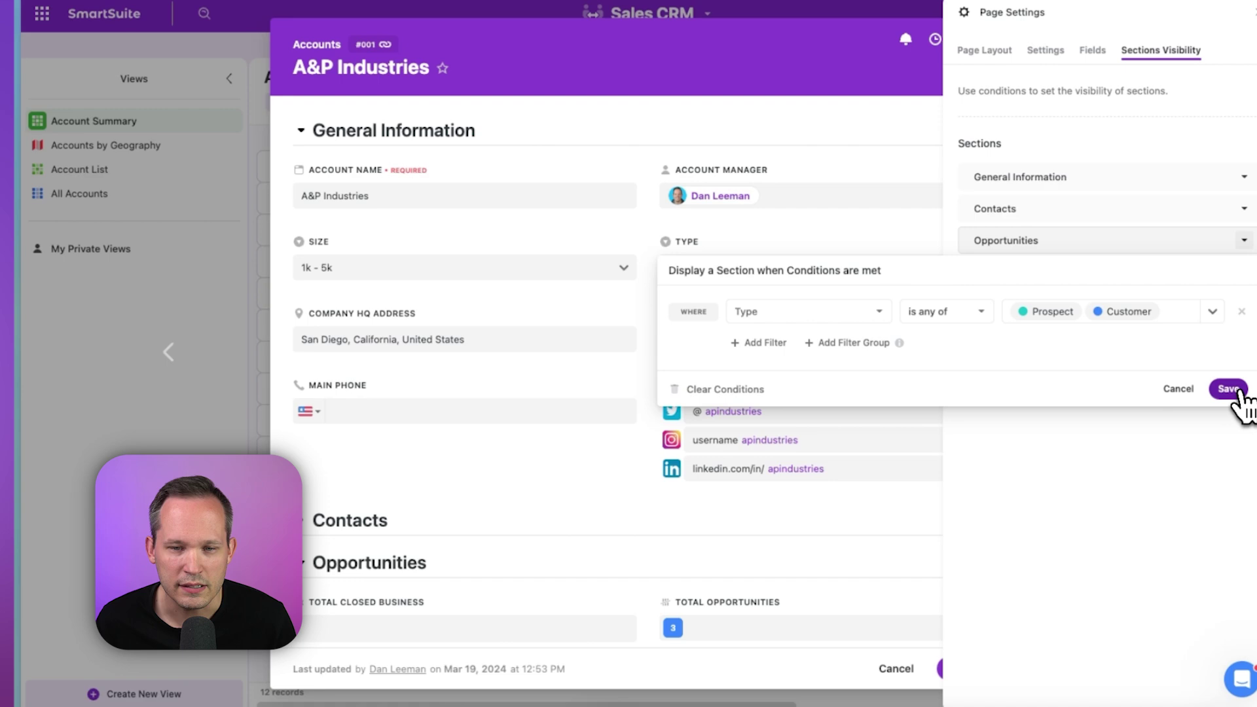
{"action": "left_click", "coordinate": [1233, 390]}
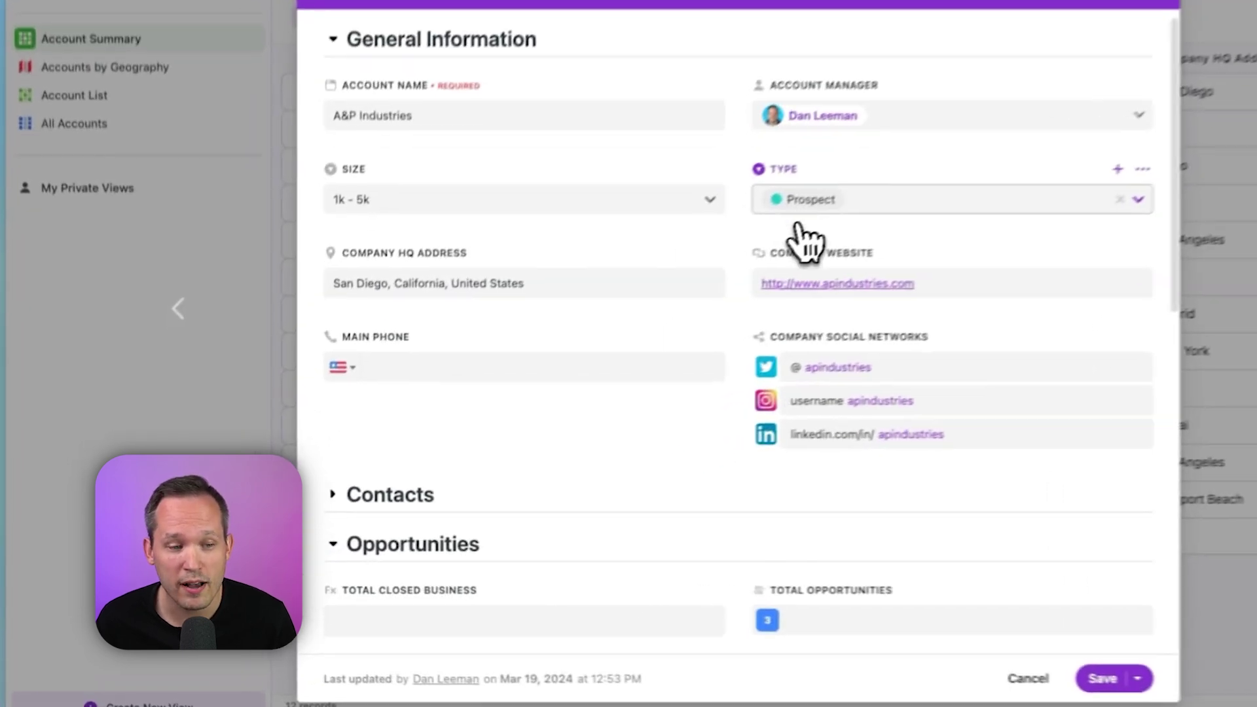
Step: Open Swing & Cradle's record and verify it has no Opportunities section
{"action": "scroll", "coordinate": [706, 291], "scroll_direction": "down", "scroll_amount": 5}
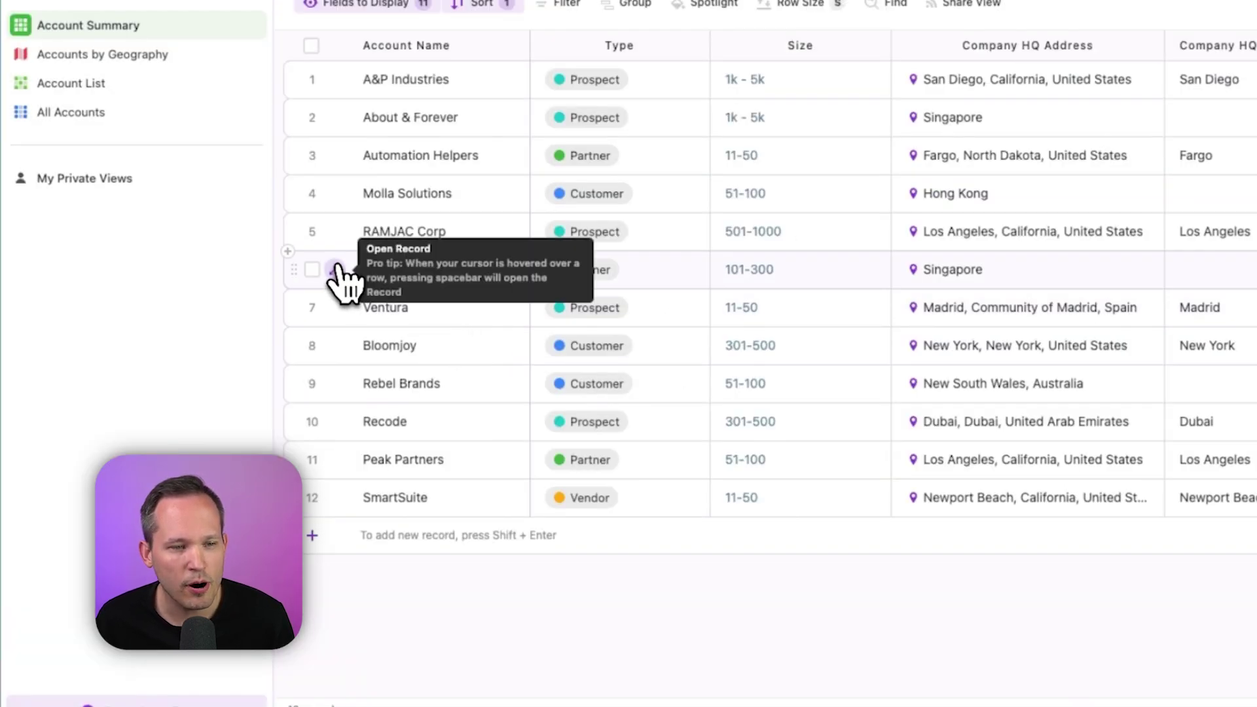
{"action": "left_click", "coordinate": [342, 280]}
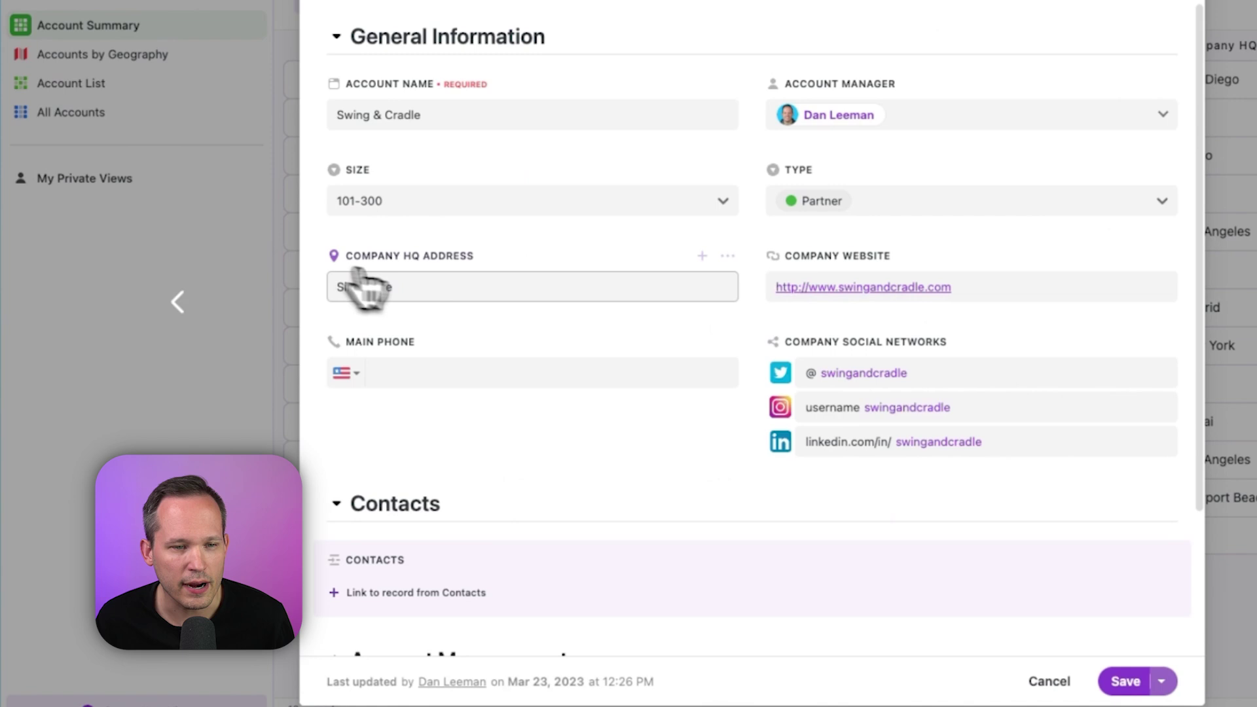
{"action": "scroll", "coordinate": [893, 247], "scroll_direction": "down", "scroll_amount": 4}
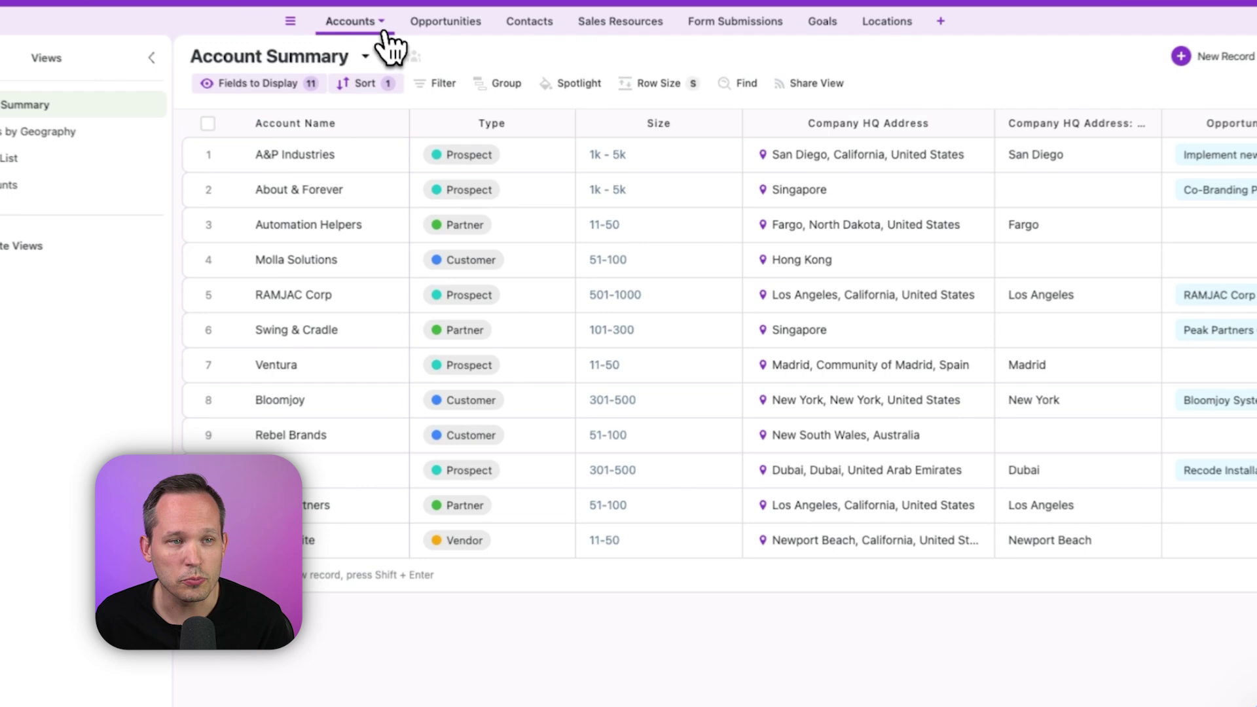
Step: Set the Accounts table to Override Solution Permissions and review the Full Access levels
{"action": "left_click", "coordinate": [441, 81]}
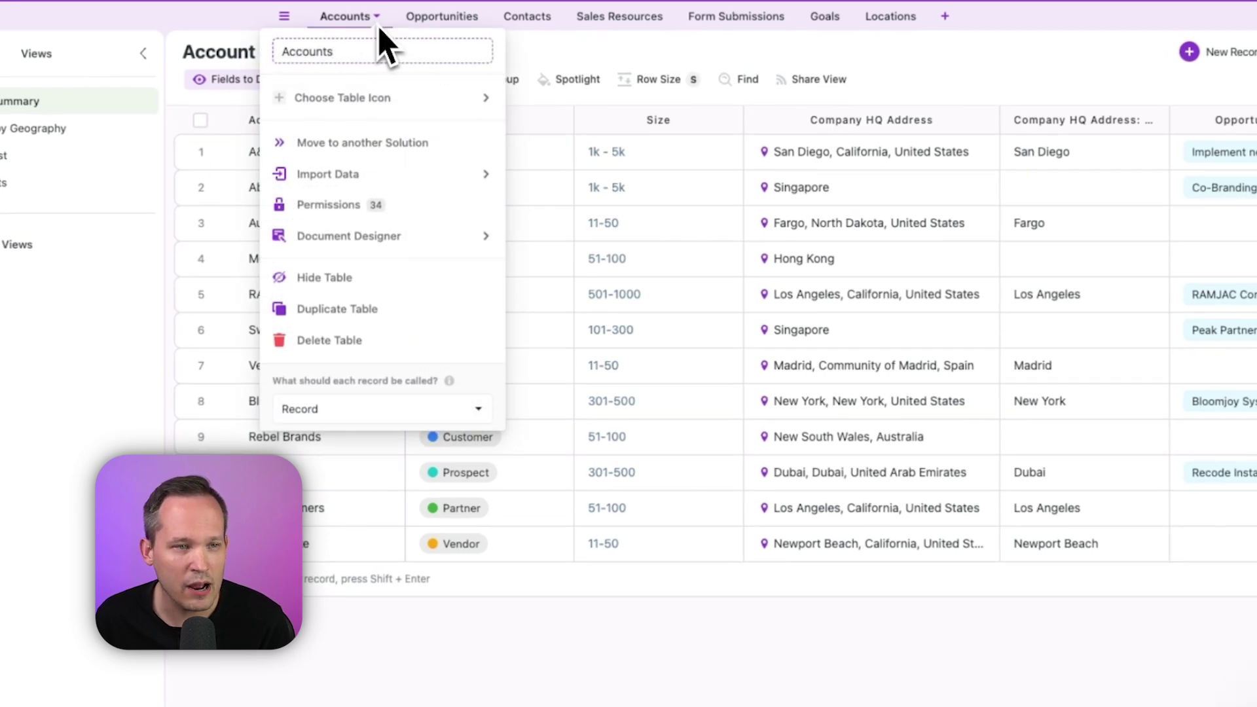
{"action": "left_click", "coordinate": [393, 206]}
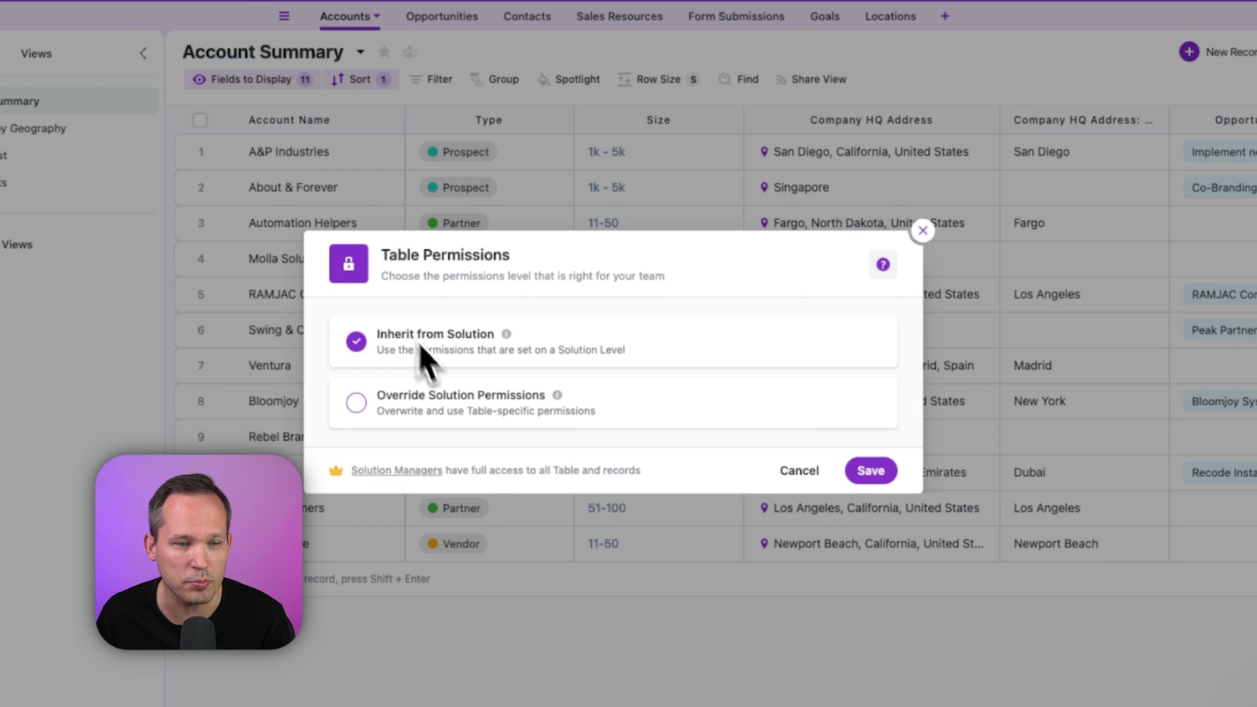
{"action": "left_click", "coordinate": [449, 406]}
{"action": "left_click", "coordinate": [802, 341]}
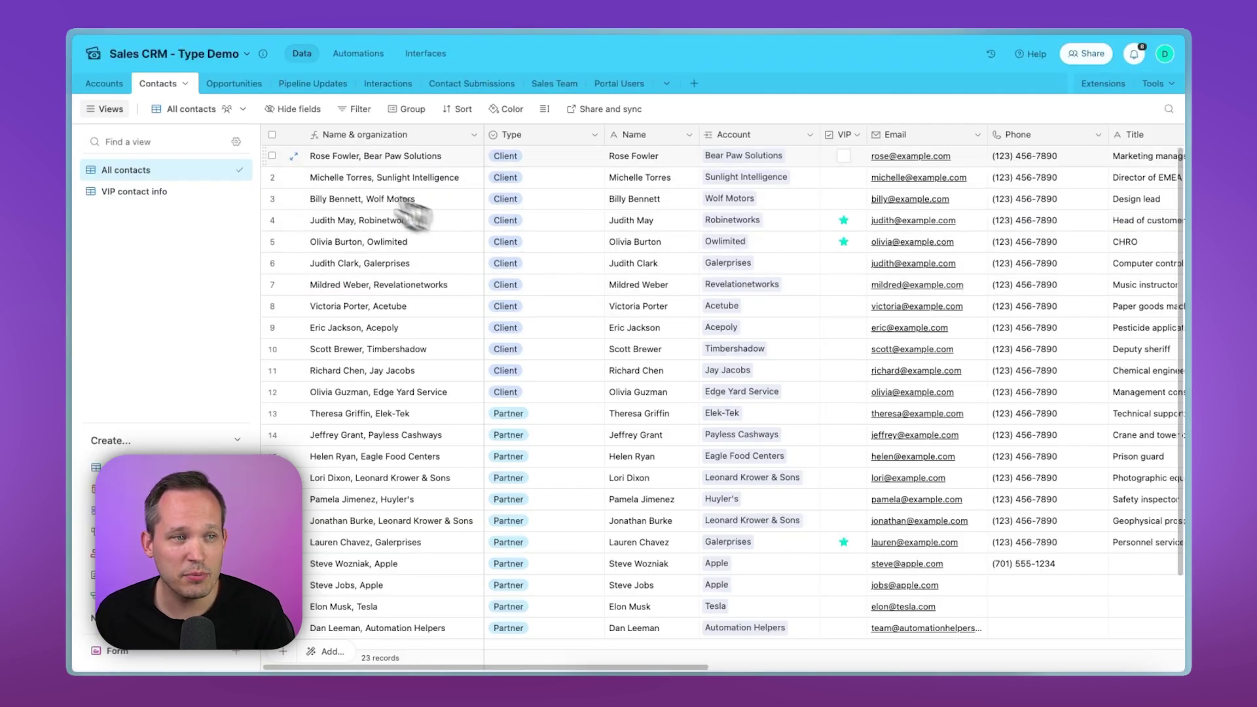
Step: Scroll through the Contacts table to review its Type column and the fields to the right
{"action": "scroll", "coordinate": [393, 210], "scroll_direction": "down", "scroll_amount": 3}
{"action": "scroll", "coordinate": [458, 236], "scroll_direction": "up", "scroll_amount": 3}
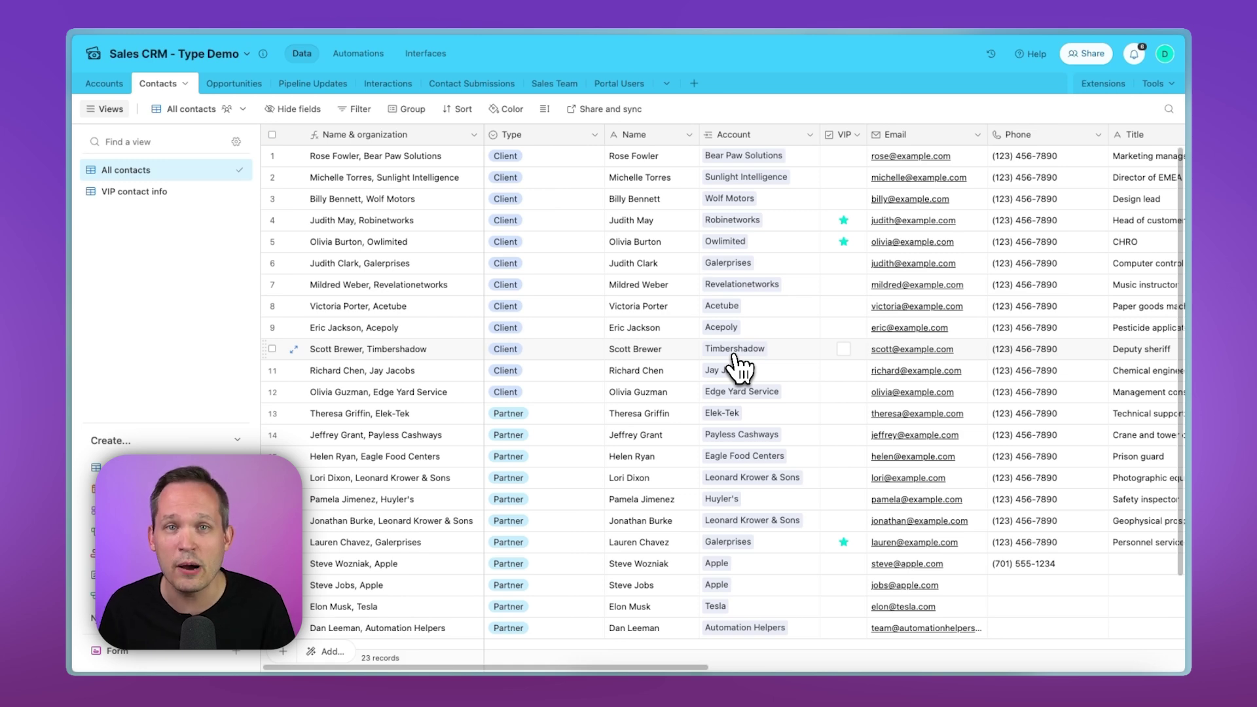
{"action": "scroll", "coordinate": [735, 367], "scroll_direction": "right", "scroll_amount": 15}
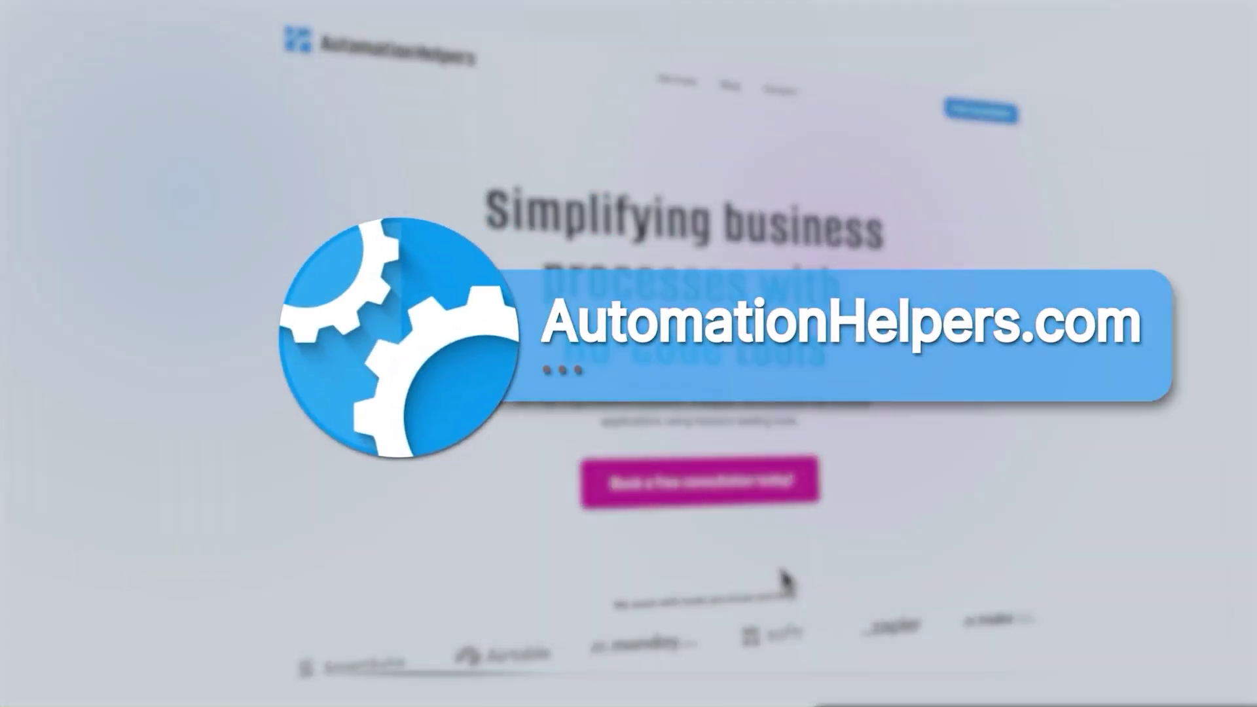
Step: Open the AutomationHelpers Free Consultation page to show its 'Book a Call' request form
{"action": "left_click", "coordinate": [733, 490]}
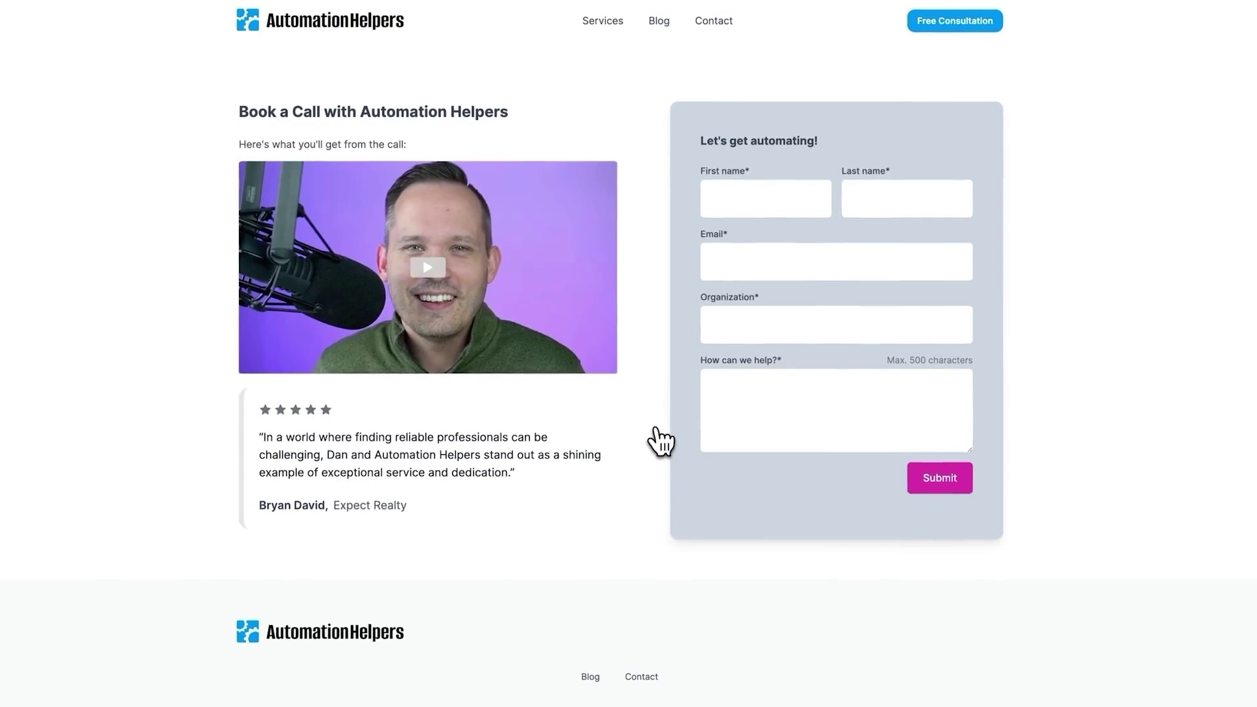